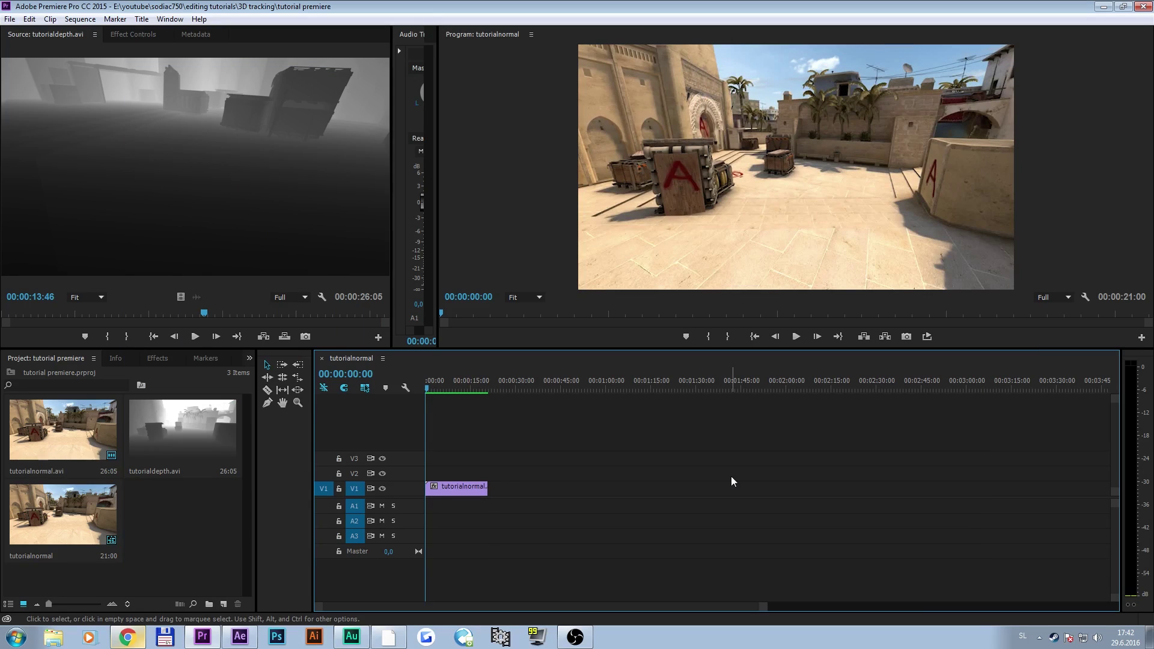
- Play back the tutorialnormal sequence to review the footage and return the playhead to its start
key(space)
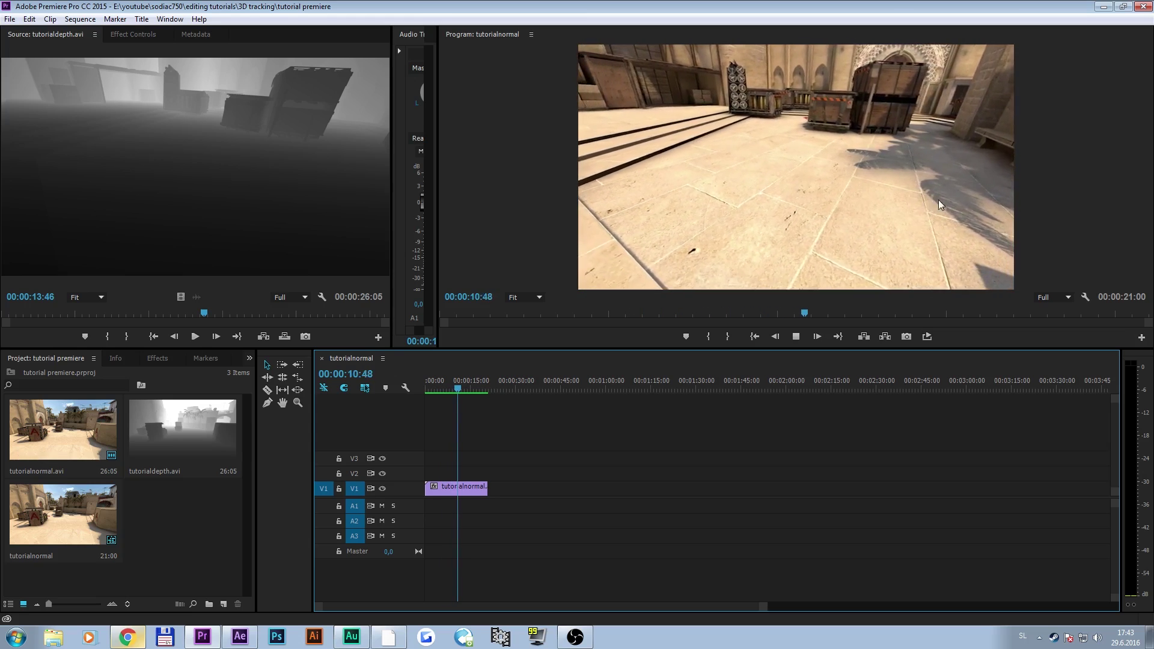
key(Home)
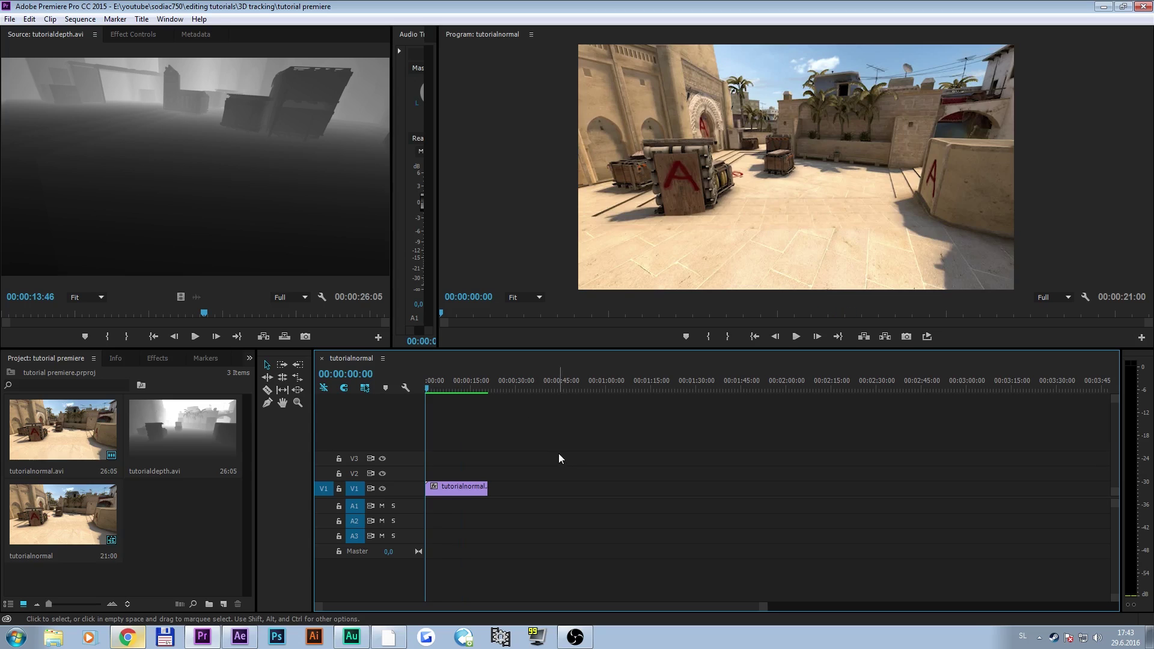
key(space)
- Open the export settings for the tutorialnormal sequence and set the format to JPEG, keeping the HD 720p 25 Sequence preset
key(ctrl+m)
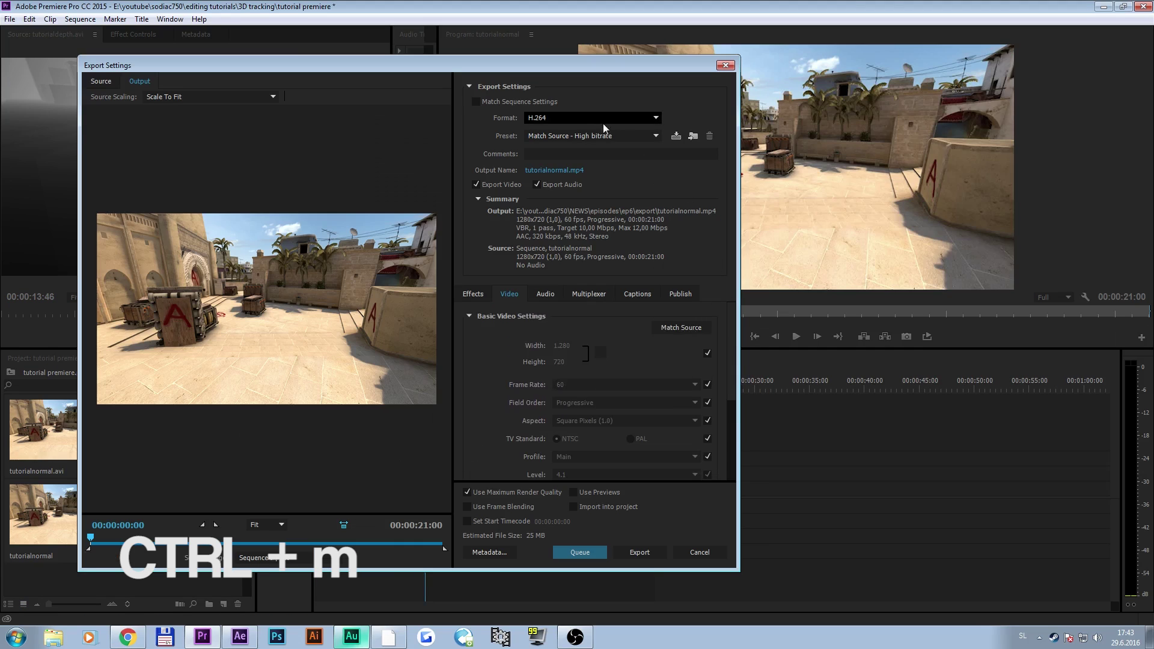
click(595, 119)
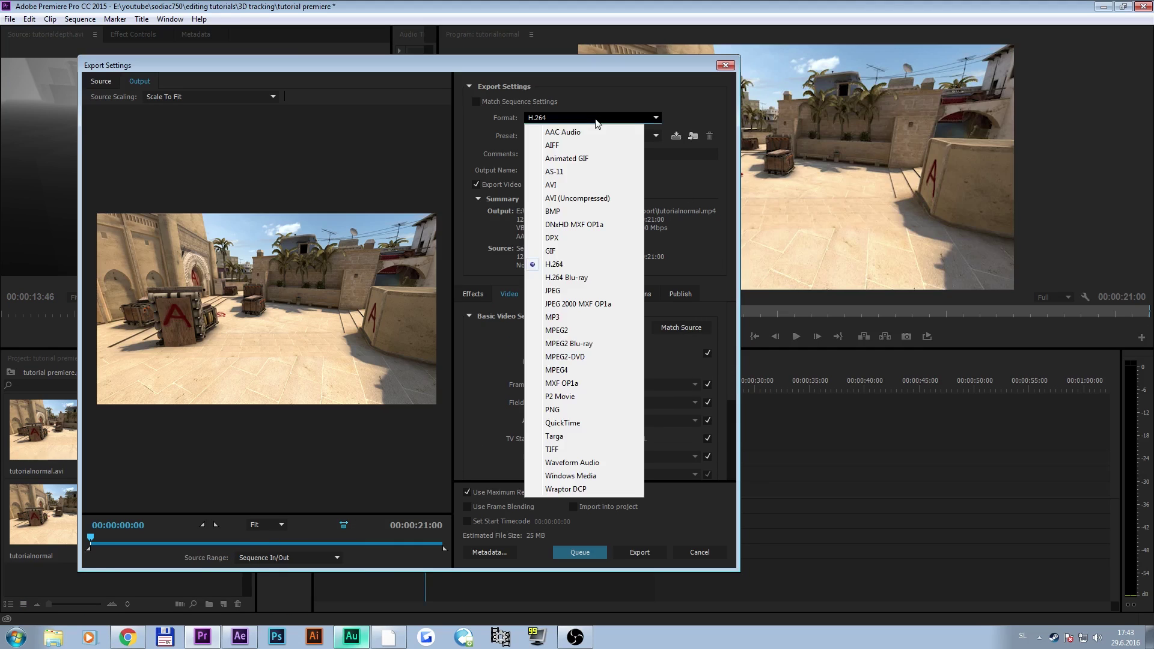
click(574, 292)
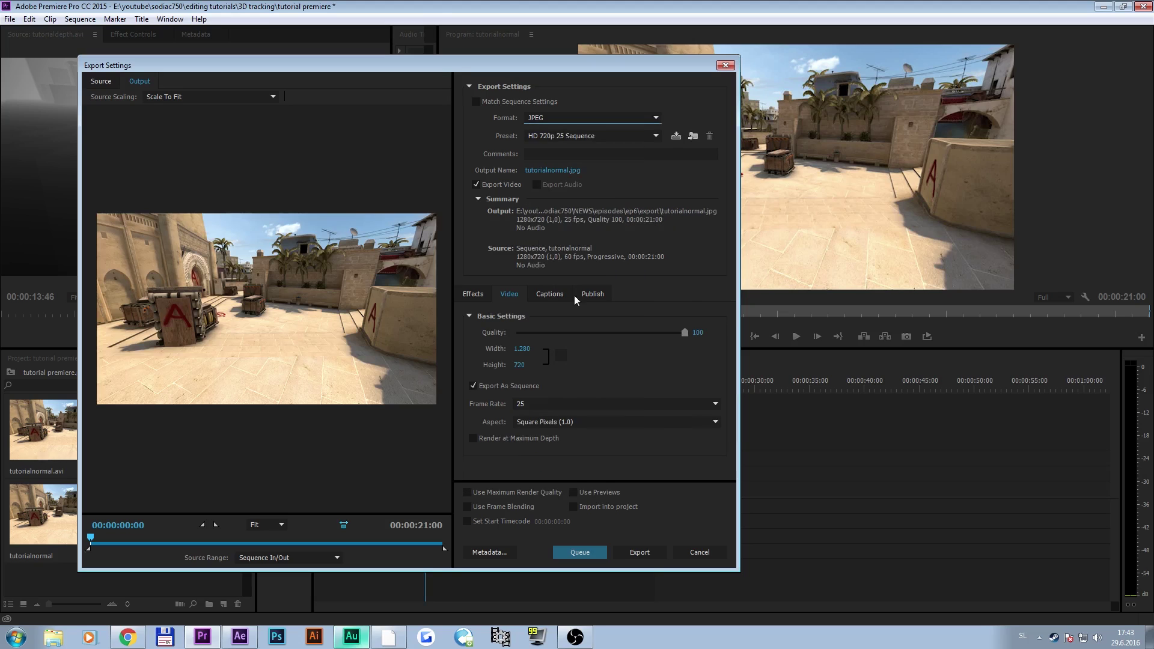
click(605, 137)
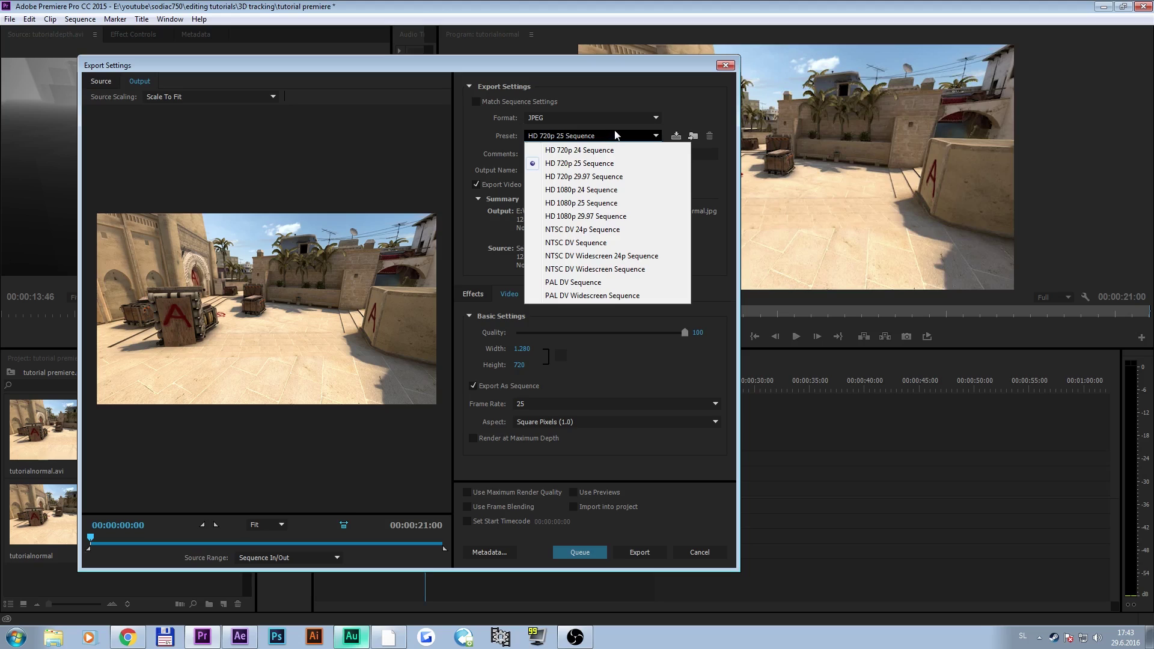
click(616, 136)
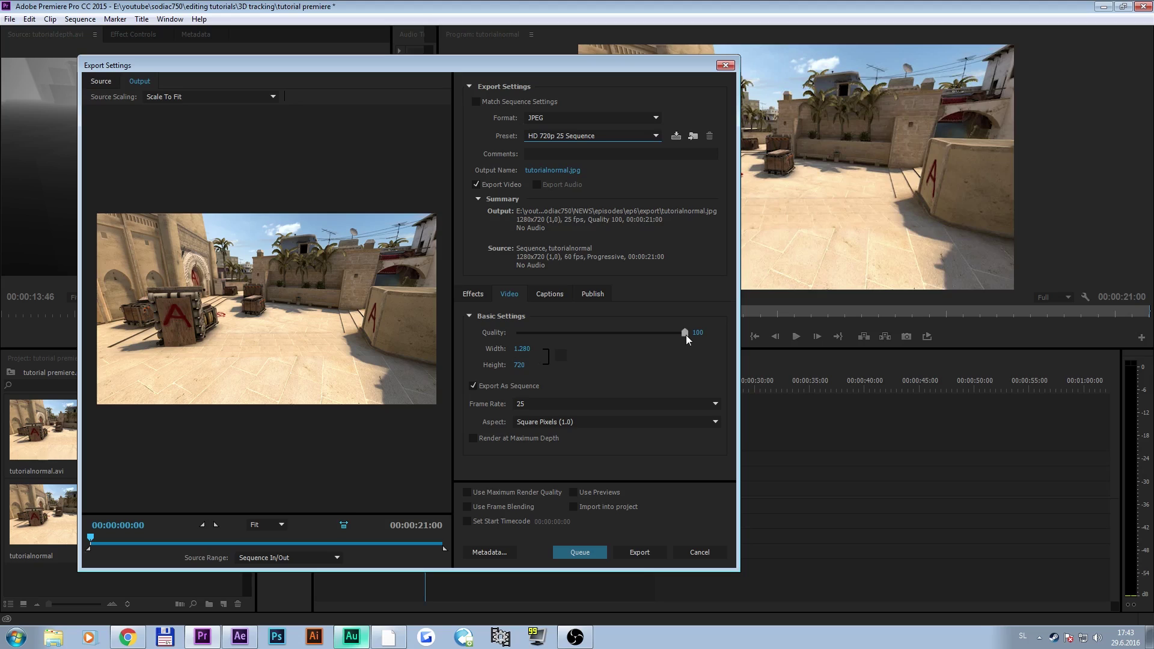
- Set the export frame rate to 60 and enable Use Maximum Render Quality and Render at Maximum Depth
click(686, 333)
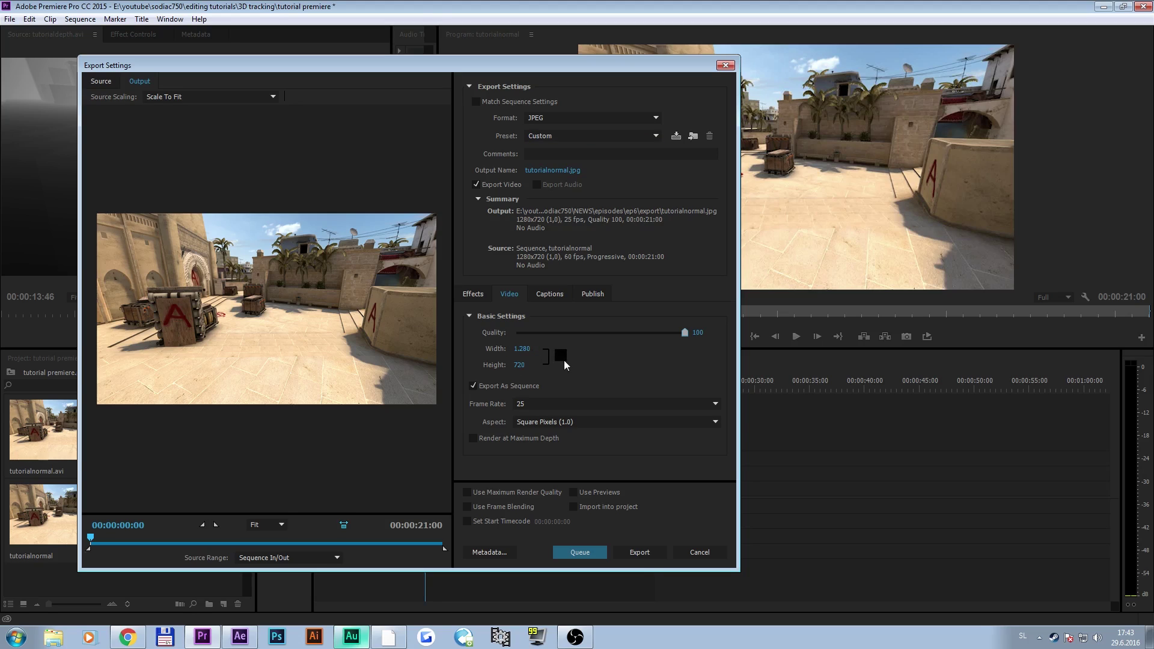
click(586, 404)
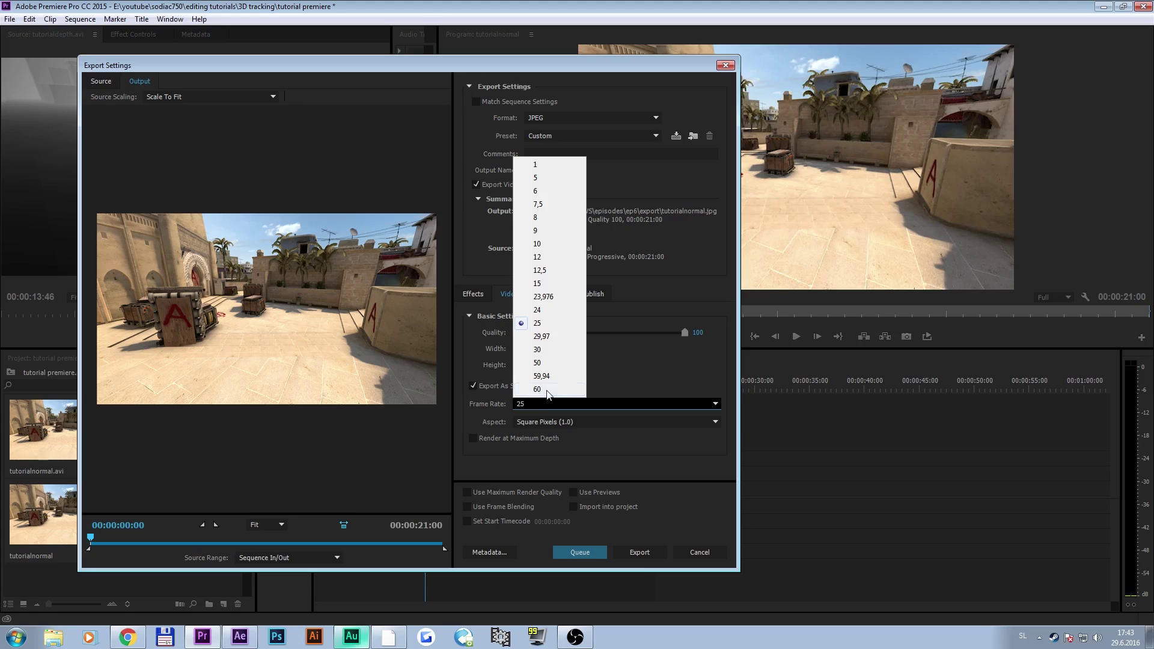
click(547, 391)
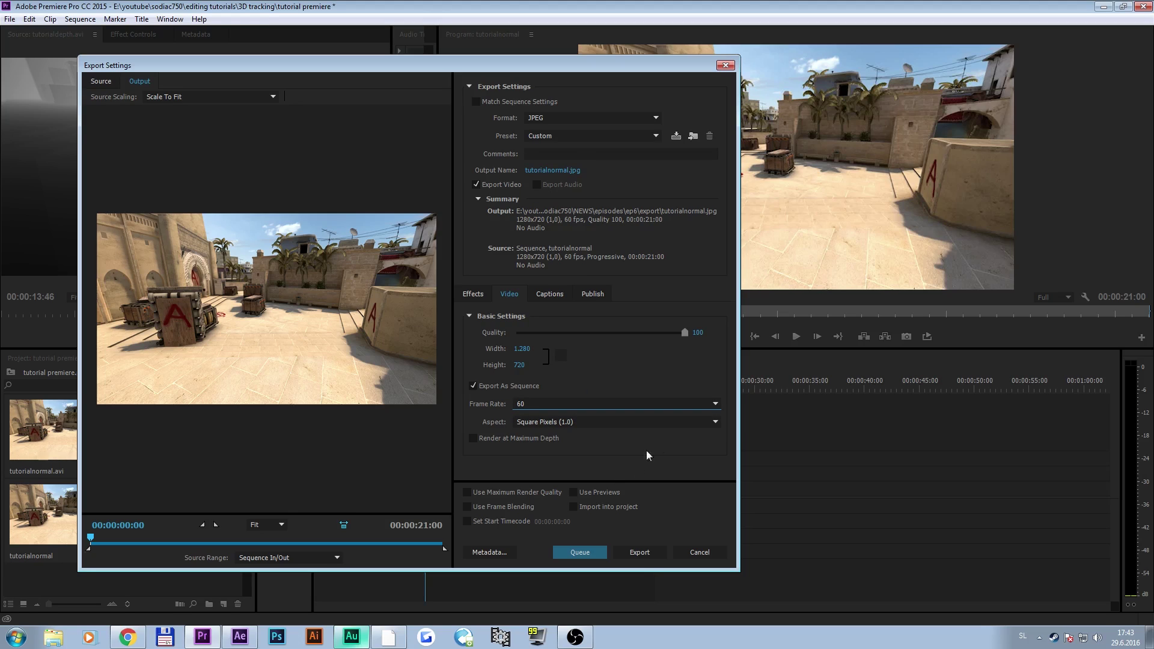
click(541, 497)
click(474, 439)
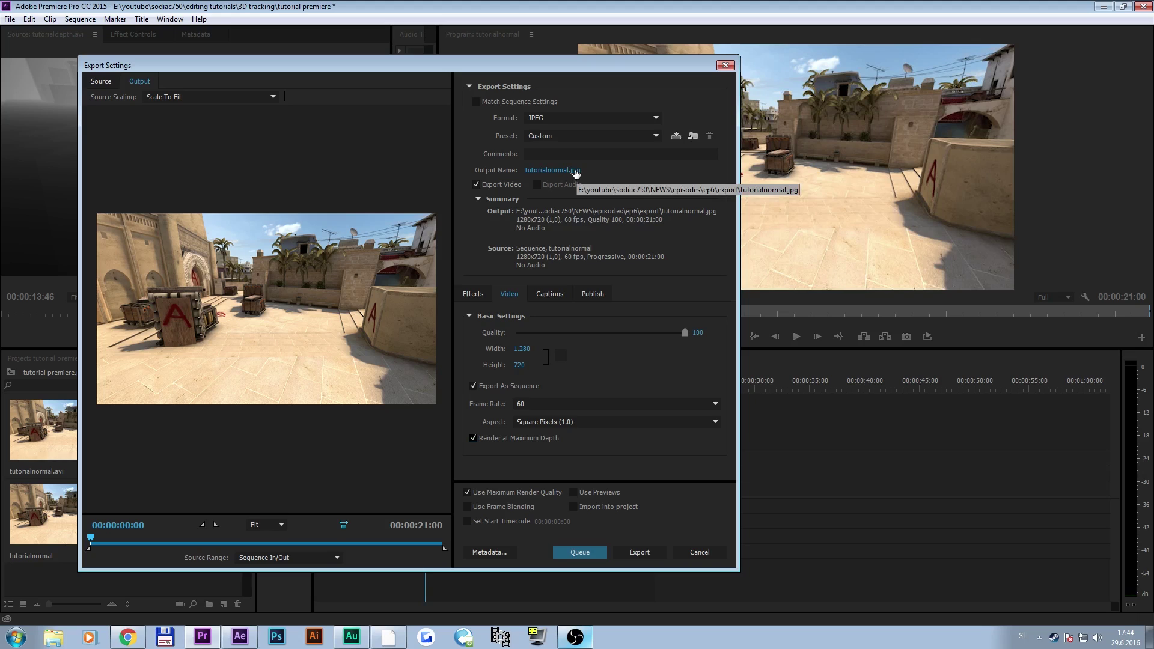
- Change the export's output location to the 3D tracking folder inside editing tutorials
click(576, 172)
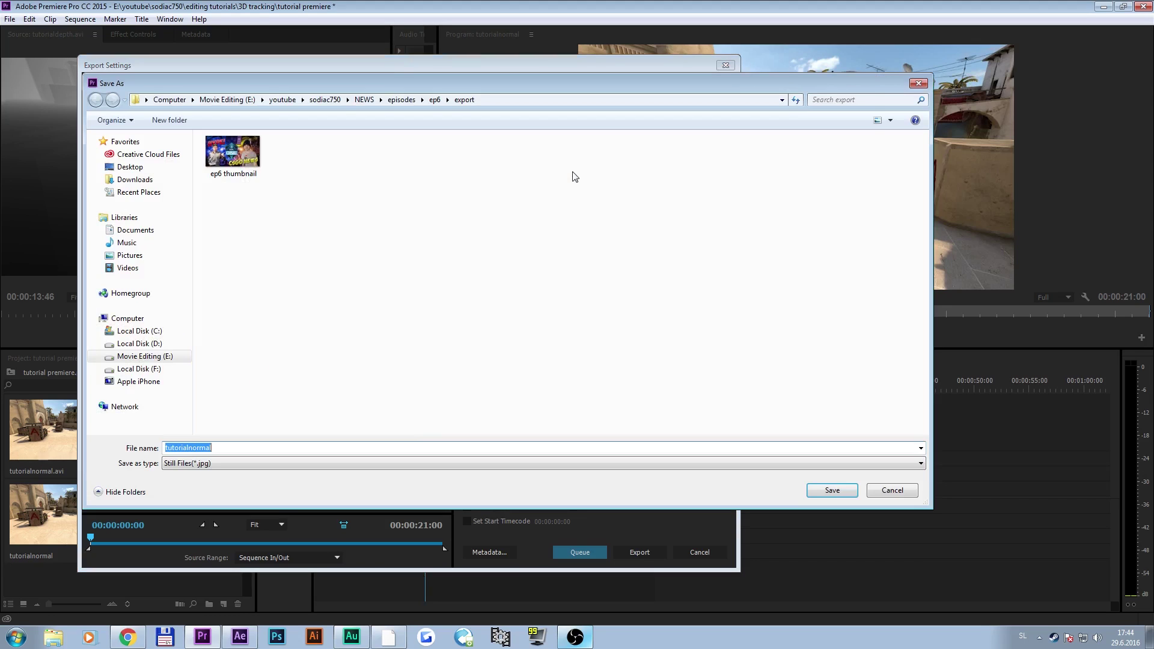
click(325, 100)
double_click(240, 192)
double_click(240, 155)
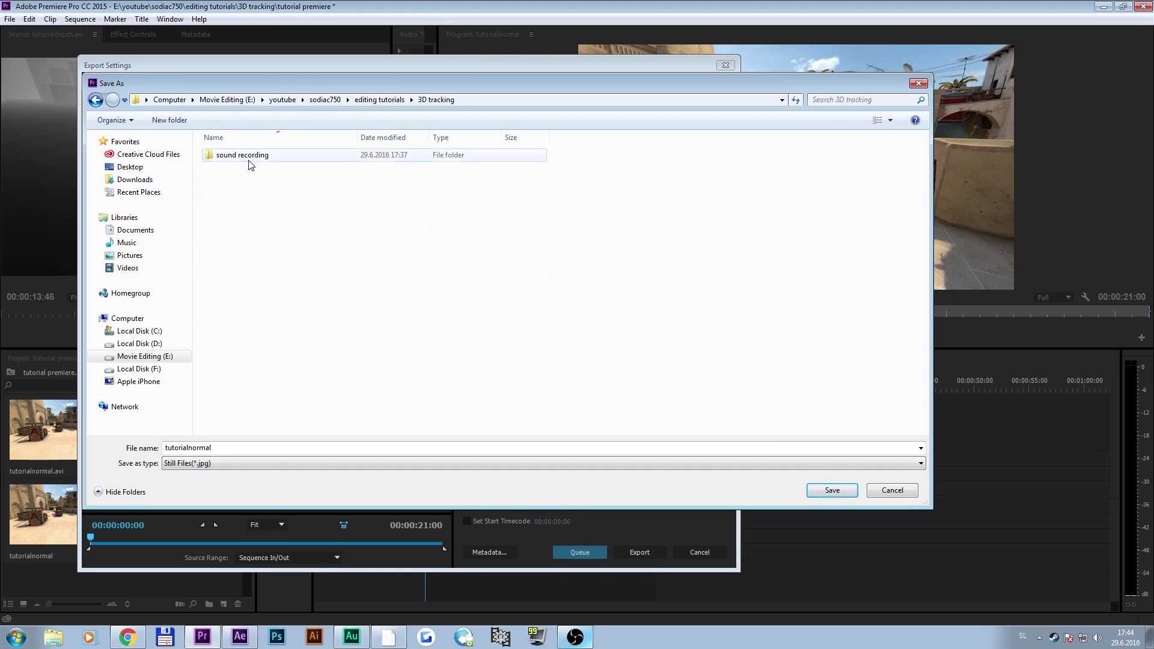
- Create a folder named "render" inside the 3D tracking folder and open it
right_click(268, 191)
mouse_move(319, 334)
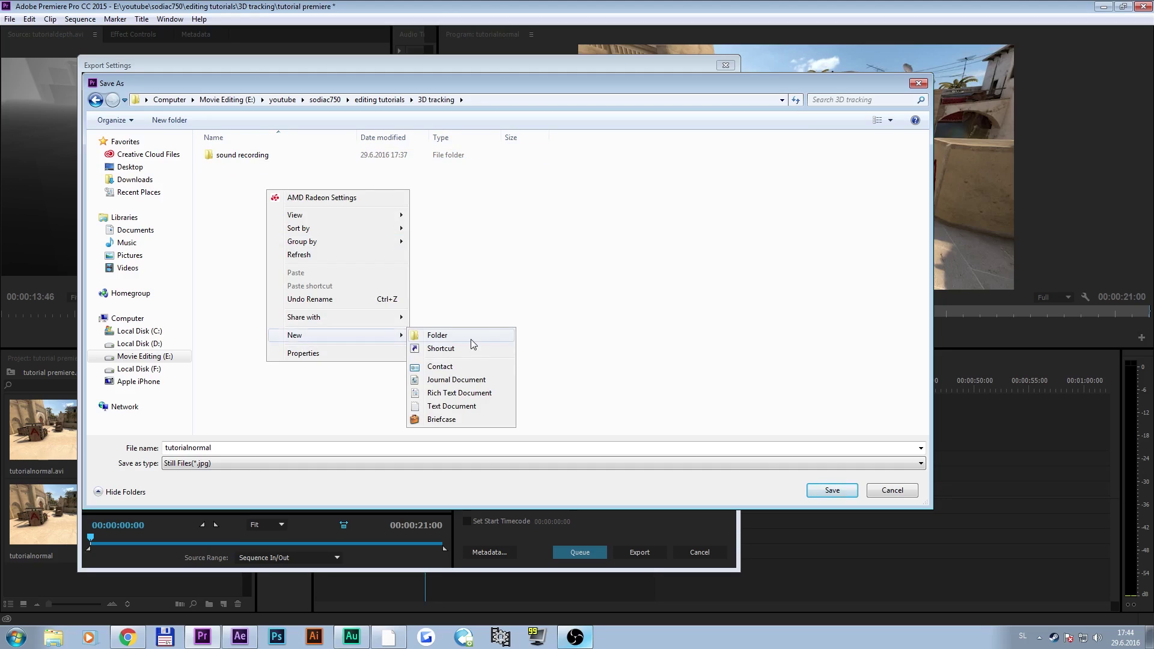
click(471, 339)
key(BackSpace)
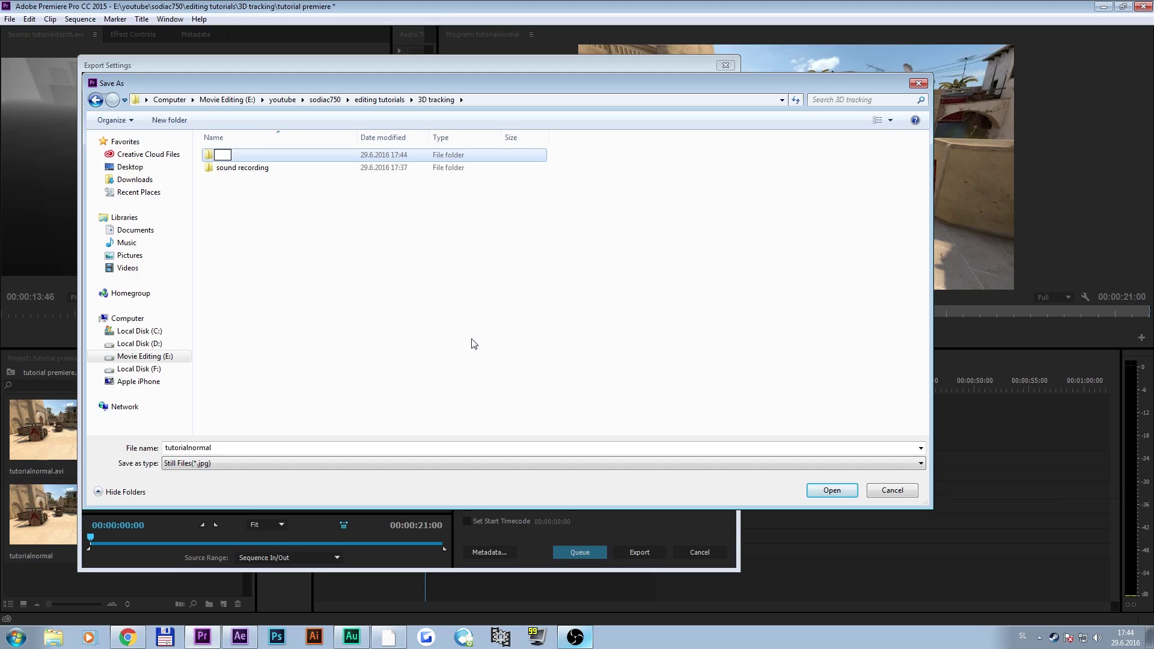
text(render)
key(Return)
key(Return)
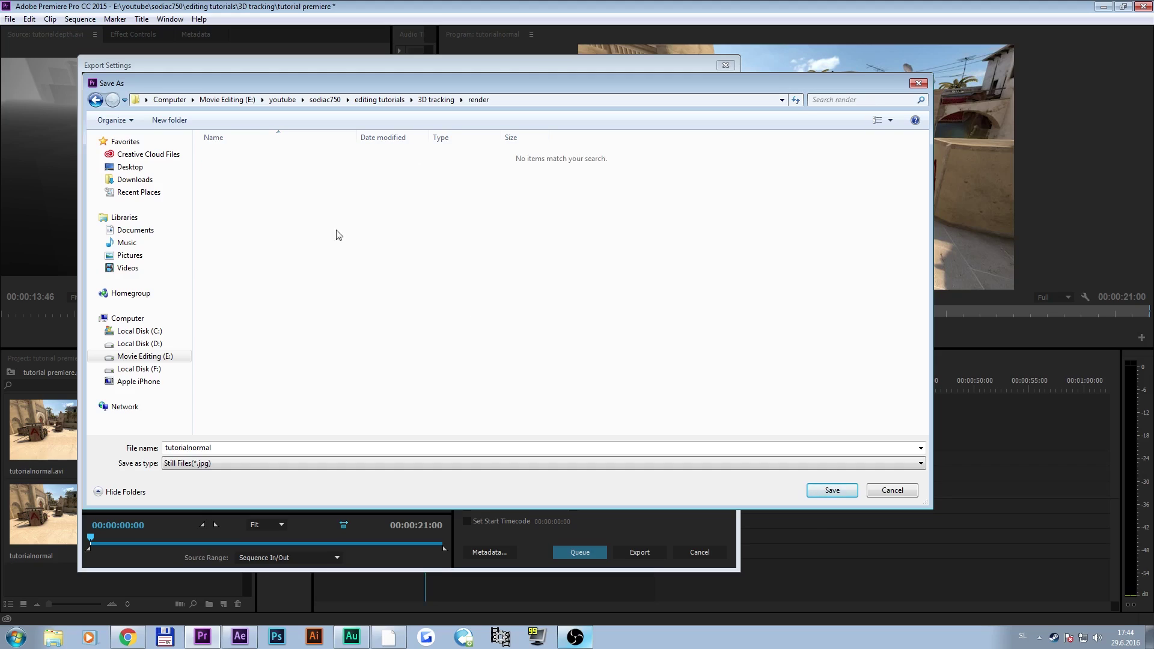
- Create a subfolder named "mirage render footage" inside the render folder and open it
right_click(322, 232)
mouse_move(391, 380)
click(519, 383)
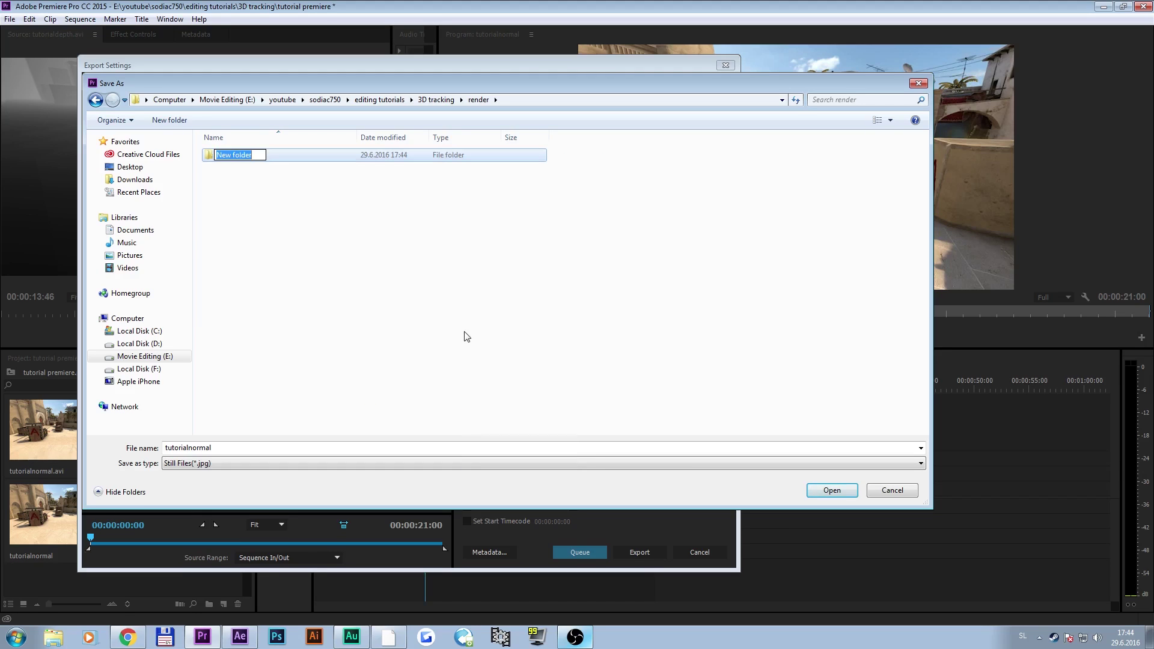
key(BackSpace)
text(mirage render footage)
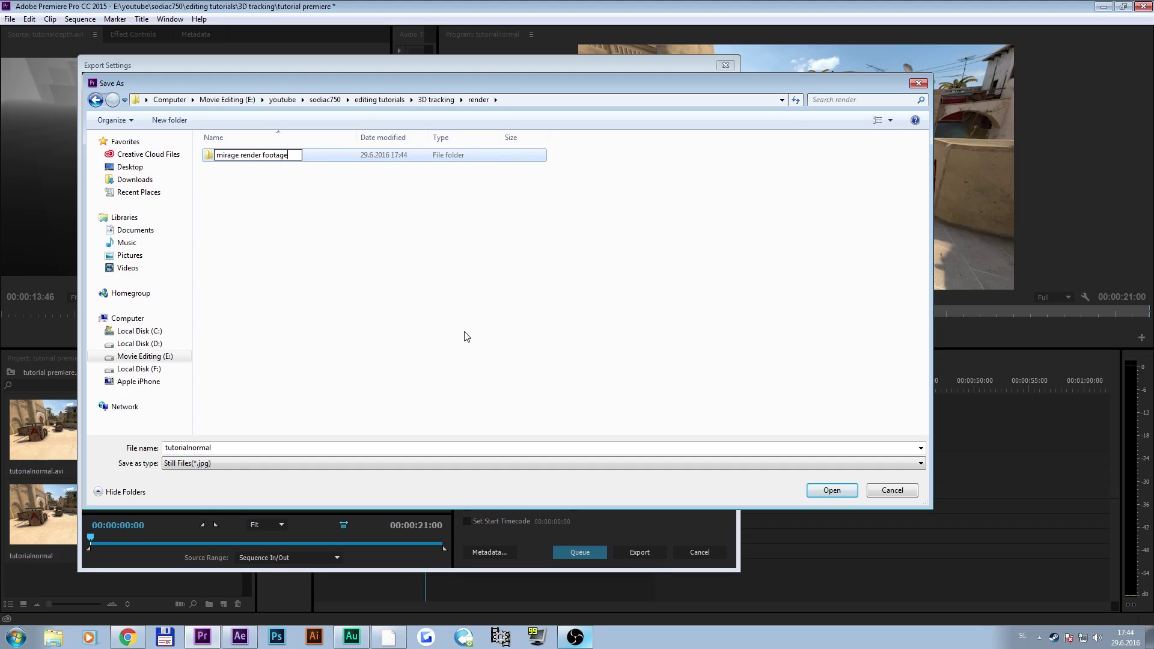
key(Return)
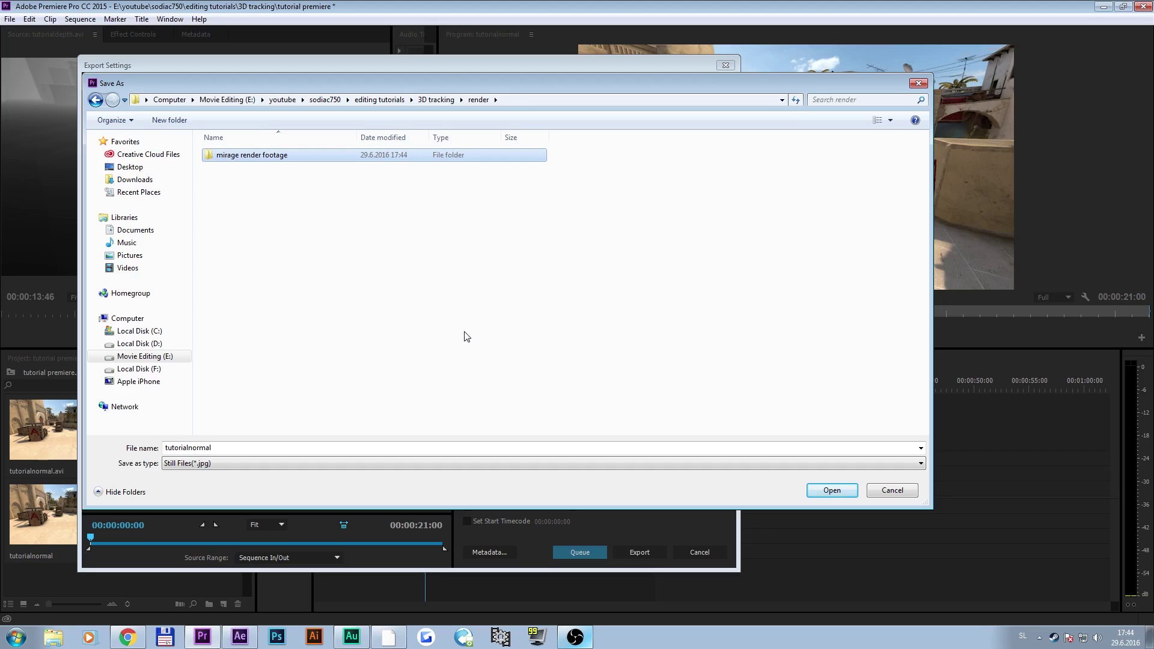
key(Return)
- Save the output name as "mirage_" and export the JPEG sequence
key(BackSpace)
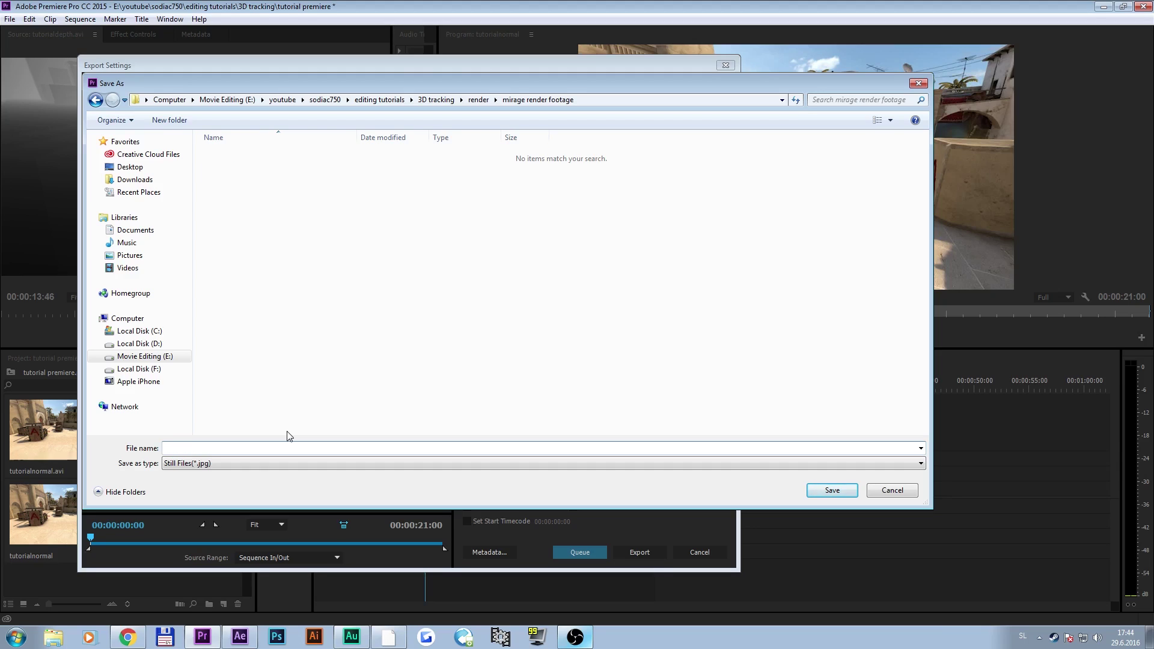
text(dr)
text(mirage_)
click(828, 492)
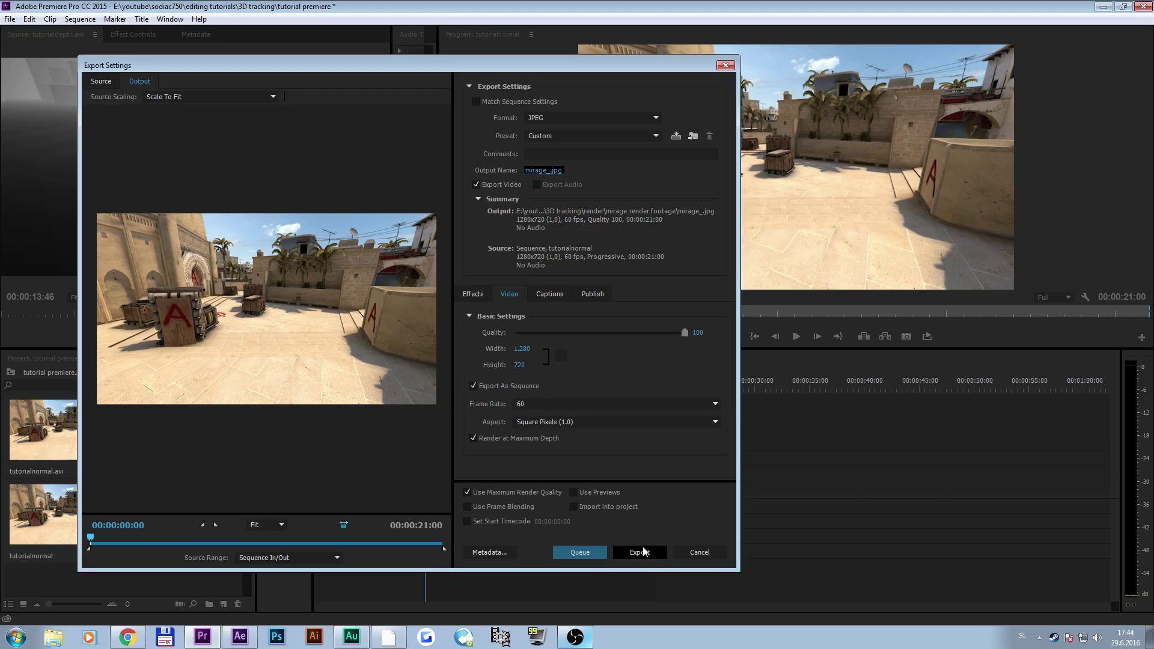
click(641, 552)
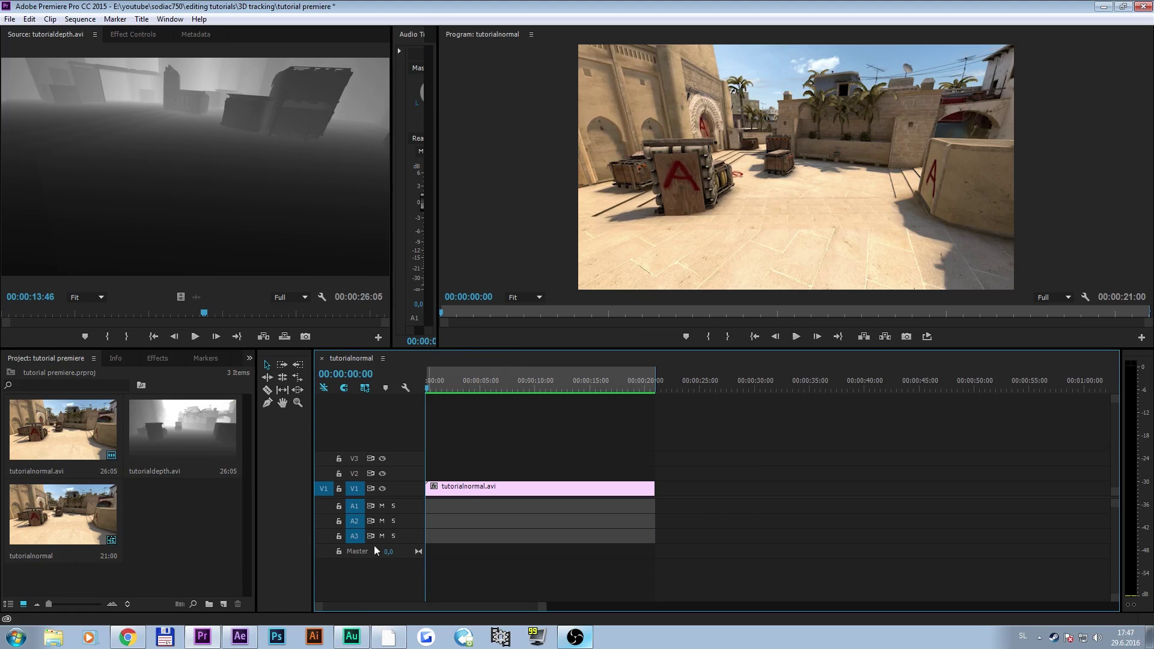
- Switch to boujou and start importing an image sequence, moving the file browser clear of the Image Sequence dialog
click(388, 637)
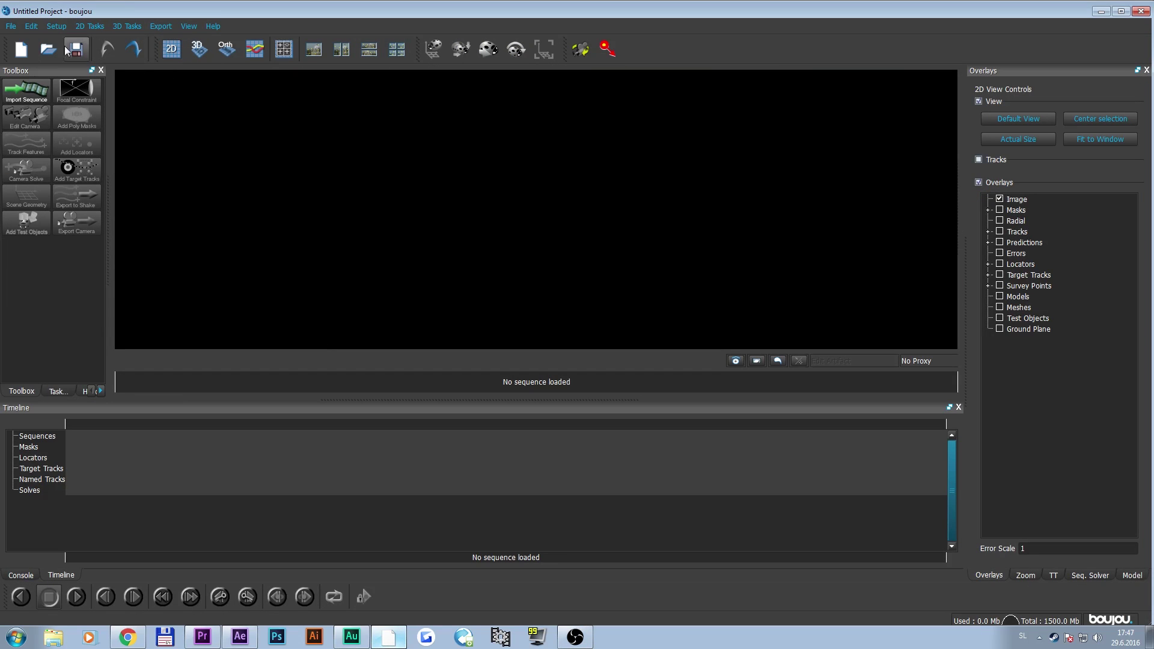
click(47, 96)
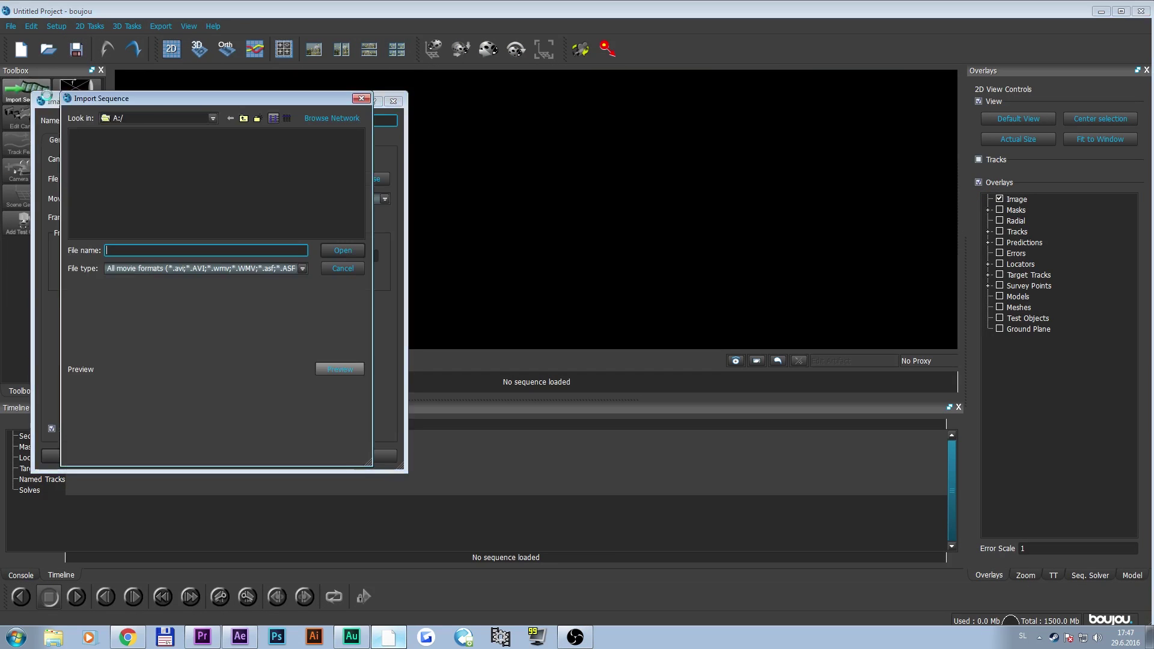
drag(216, 100, 504, 120)
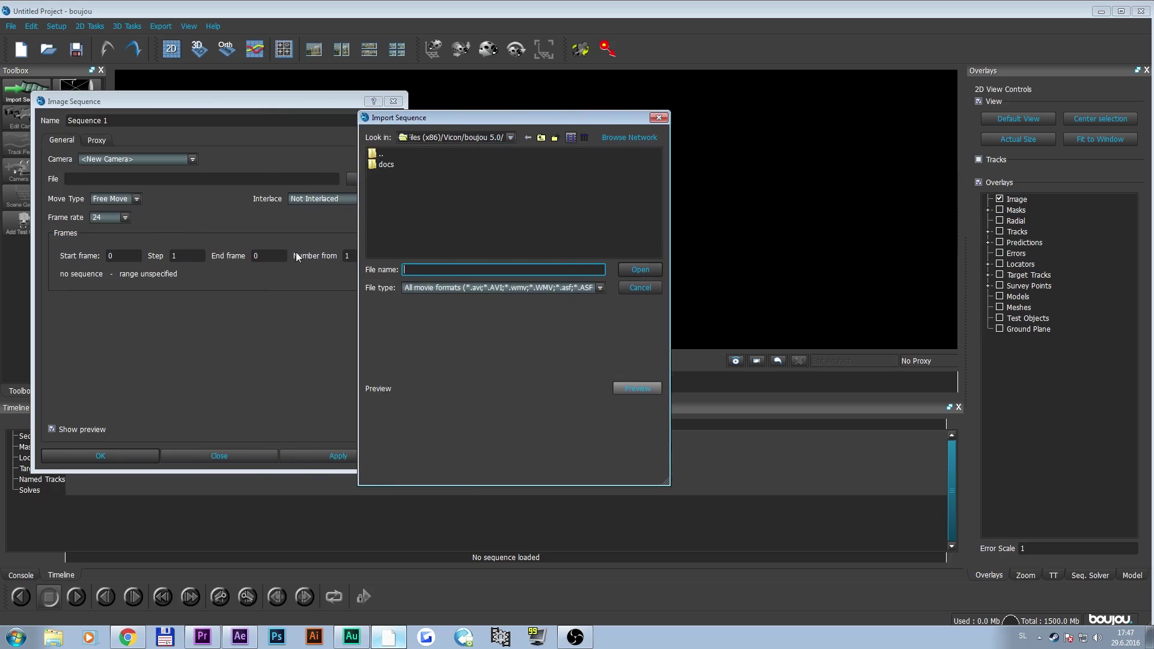
- Browse on drive E to the "mirage render footage" folder under editing tutorials/3D tracking/render
click(509, 138)
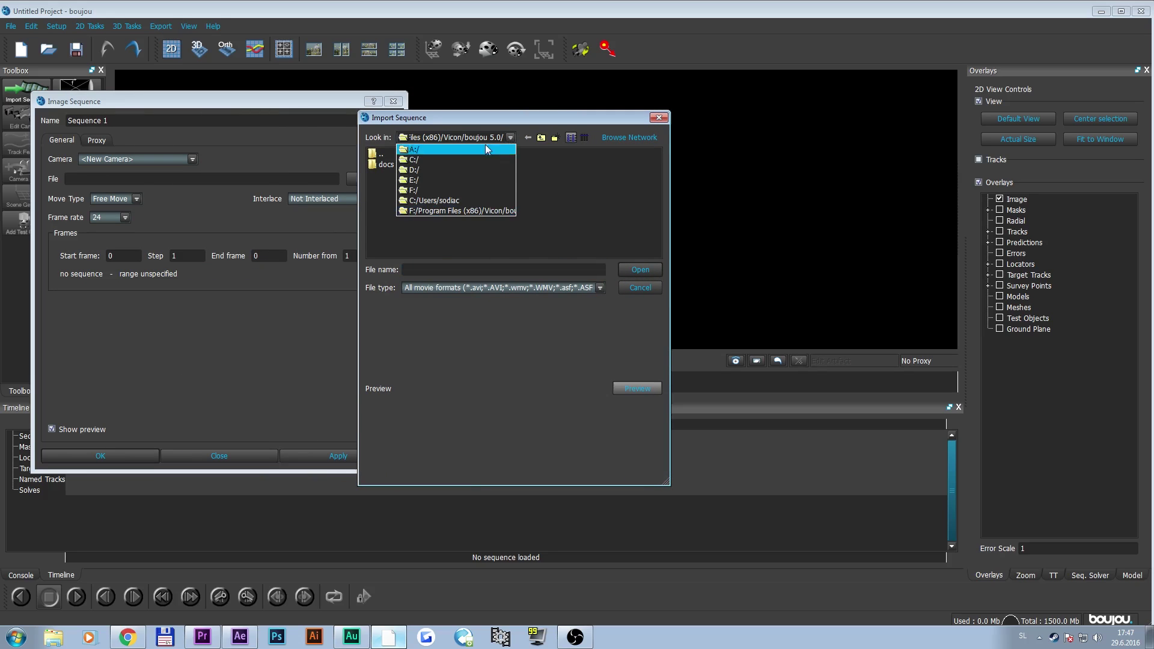
click(435, 180)
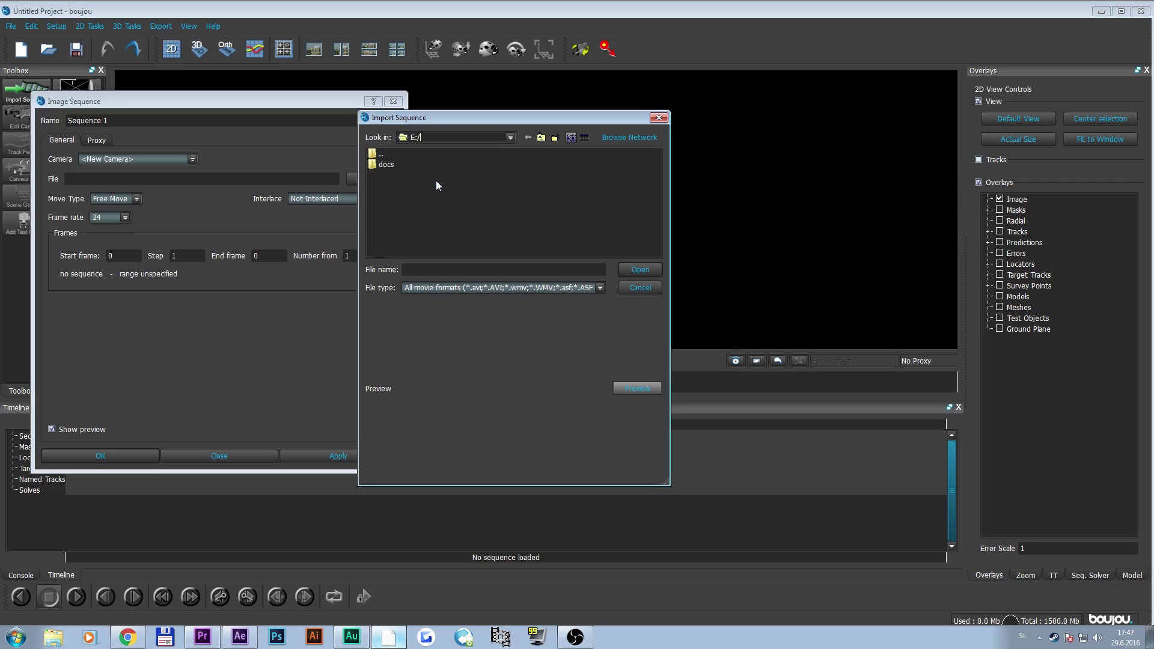
double_click(477, 209)
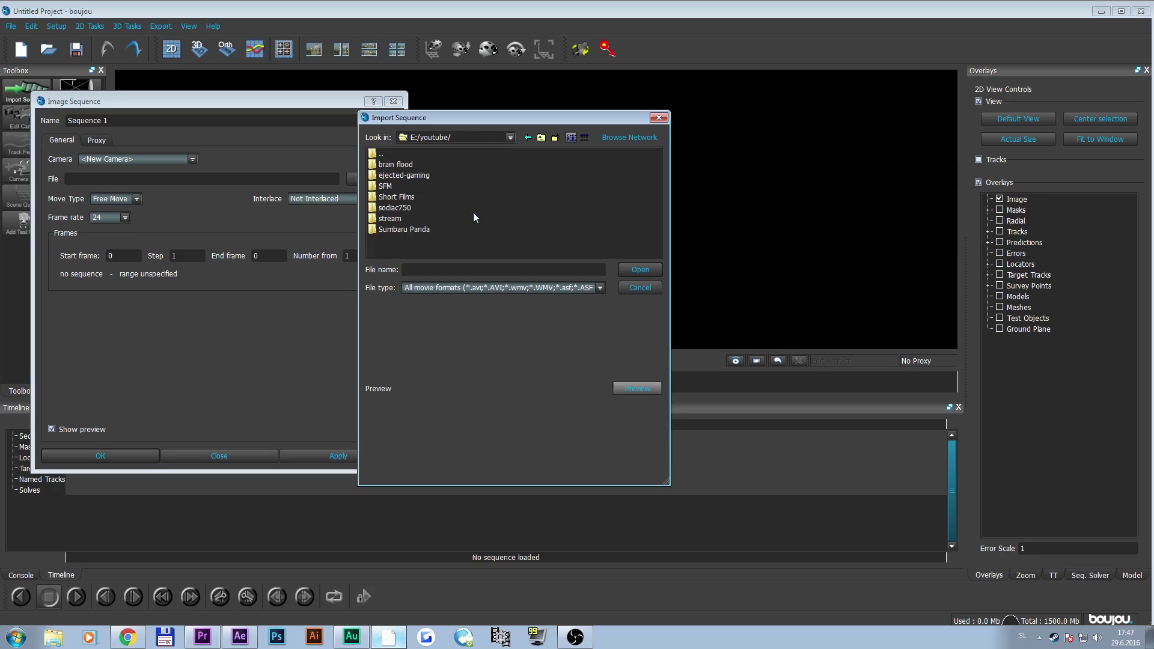
double_click(398, 207)
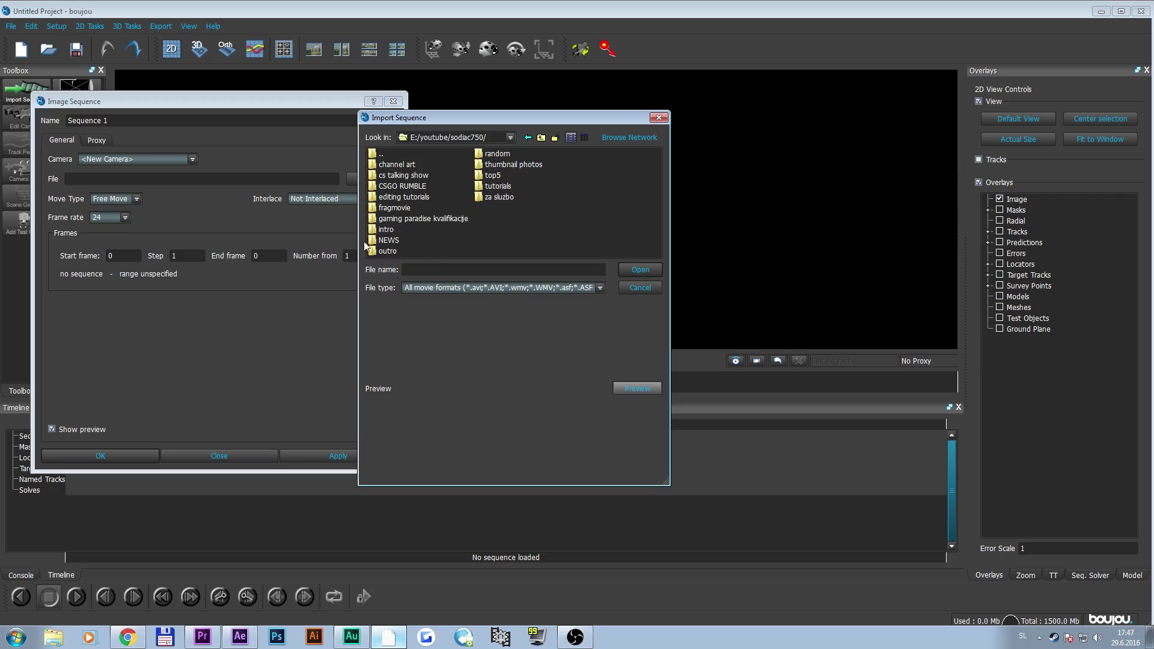
double_click(410, 196)
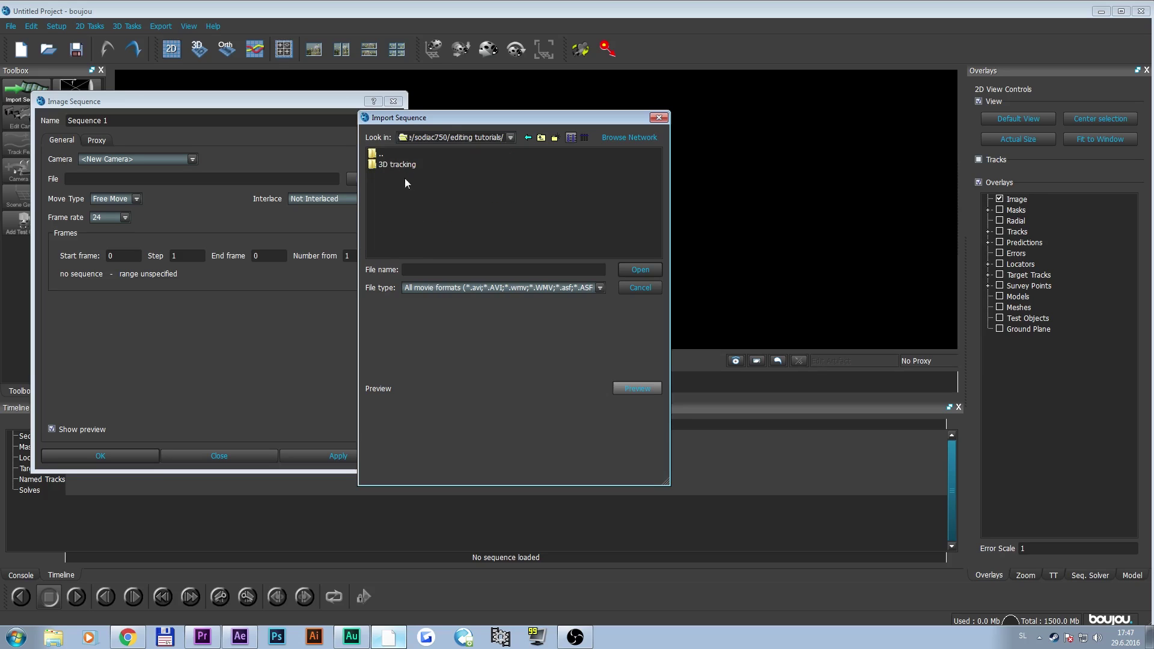
double_click(401, 165)
double_click(399, 165)
click(414, 165)
key(Return)
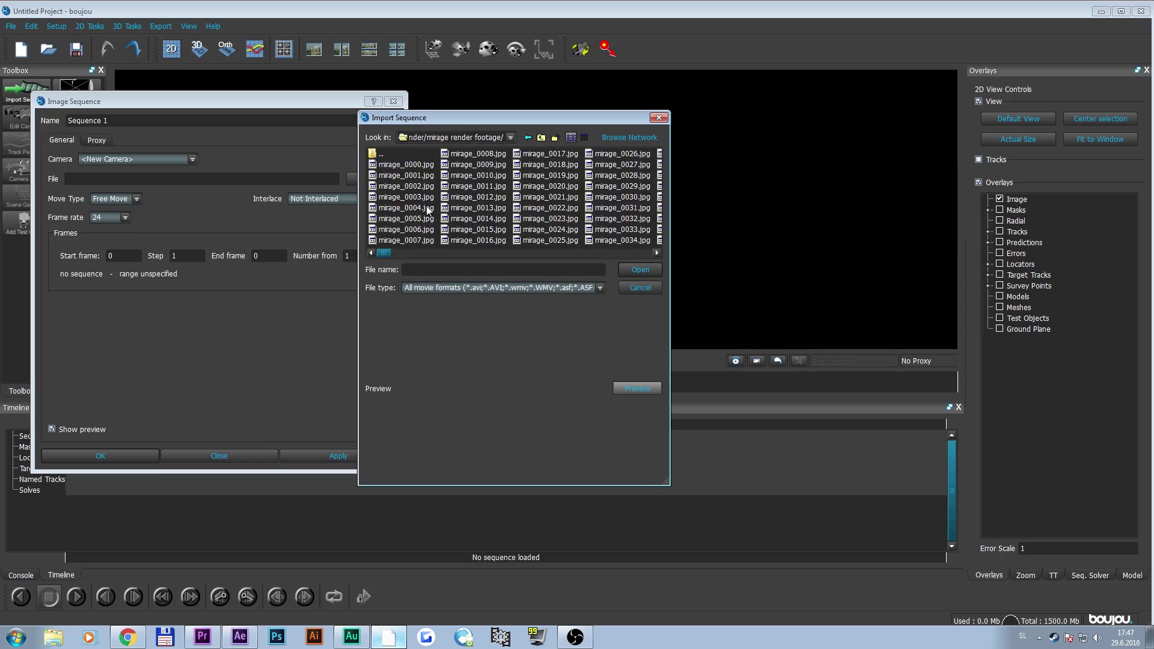
- Load the image sequence starting from mirage_0000.jpg and set its frame rate to 60
mouse_move(384, 253)
mouse_down()
mouse_move(640, 253)
mouse_move(385, 254)
mouse_up()
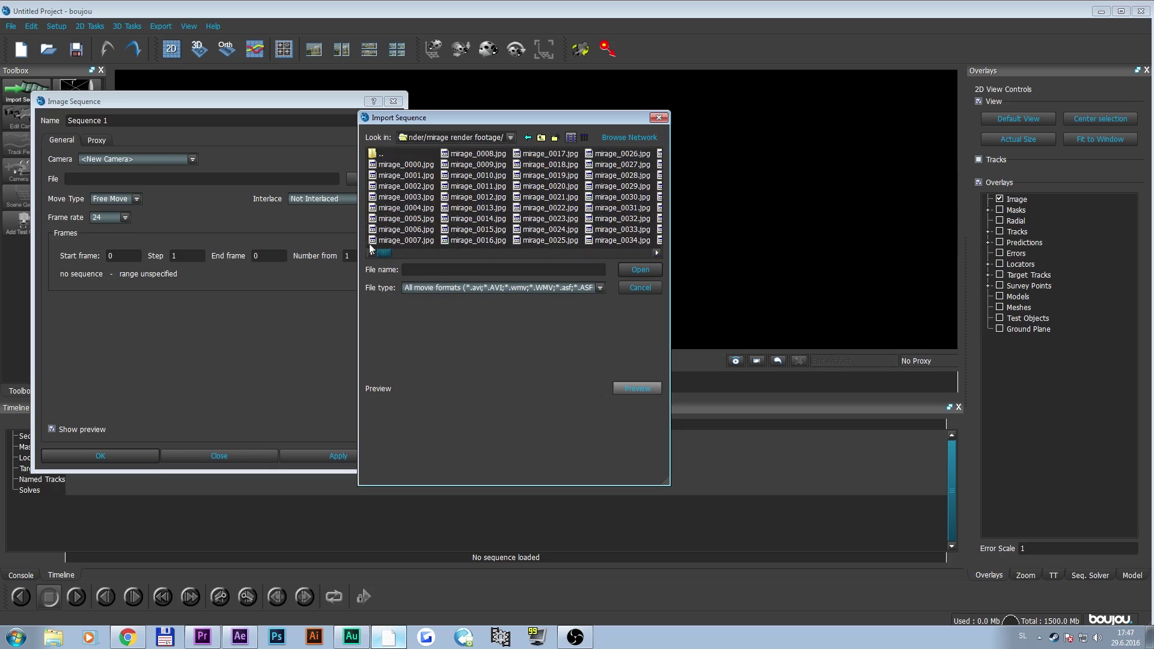
click(406, 165)
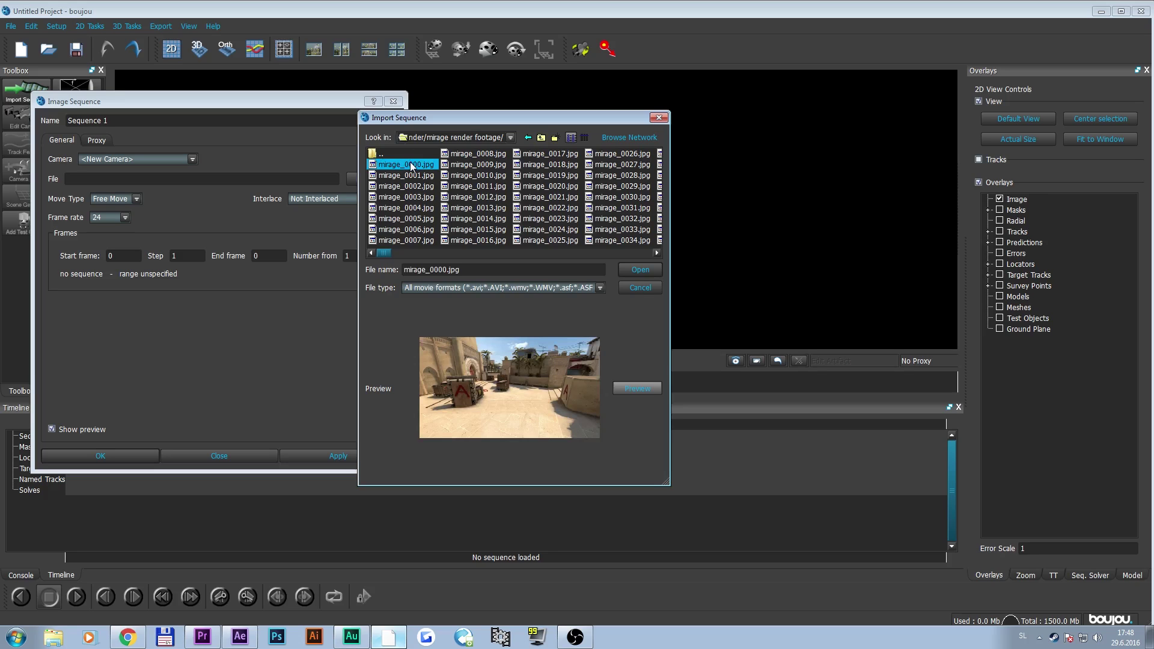
click(641, 271)
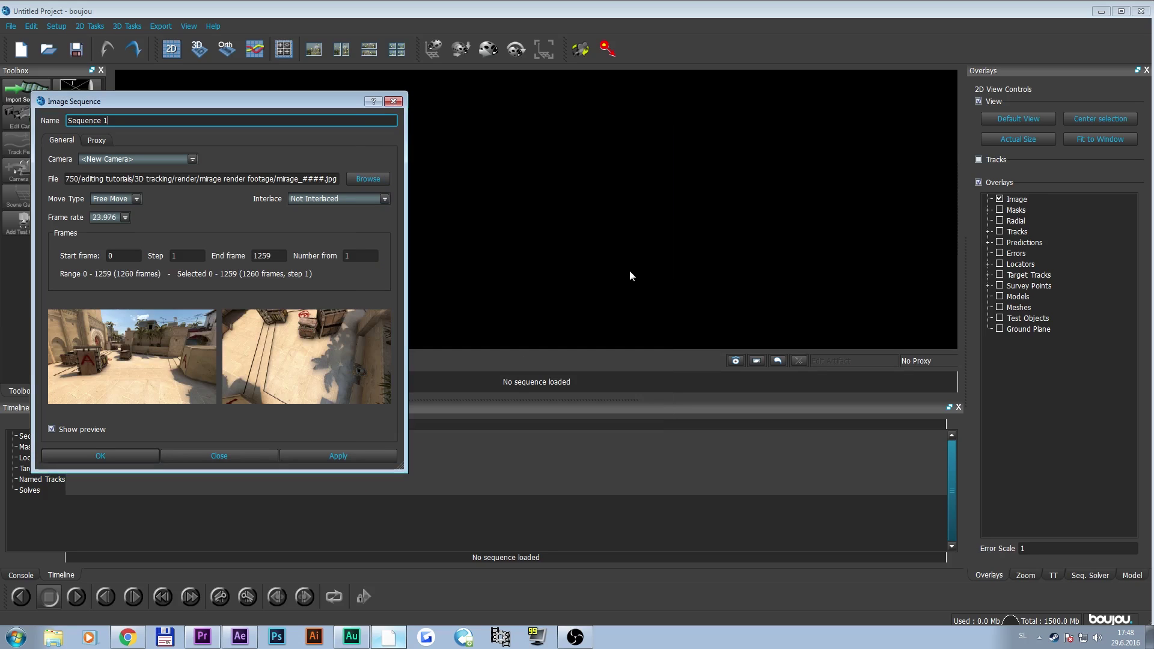
click(126, 218)
click(108, 299)
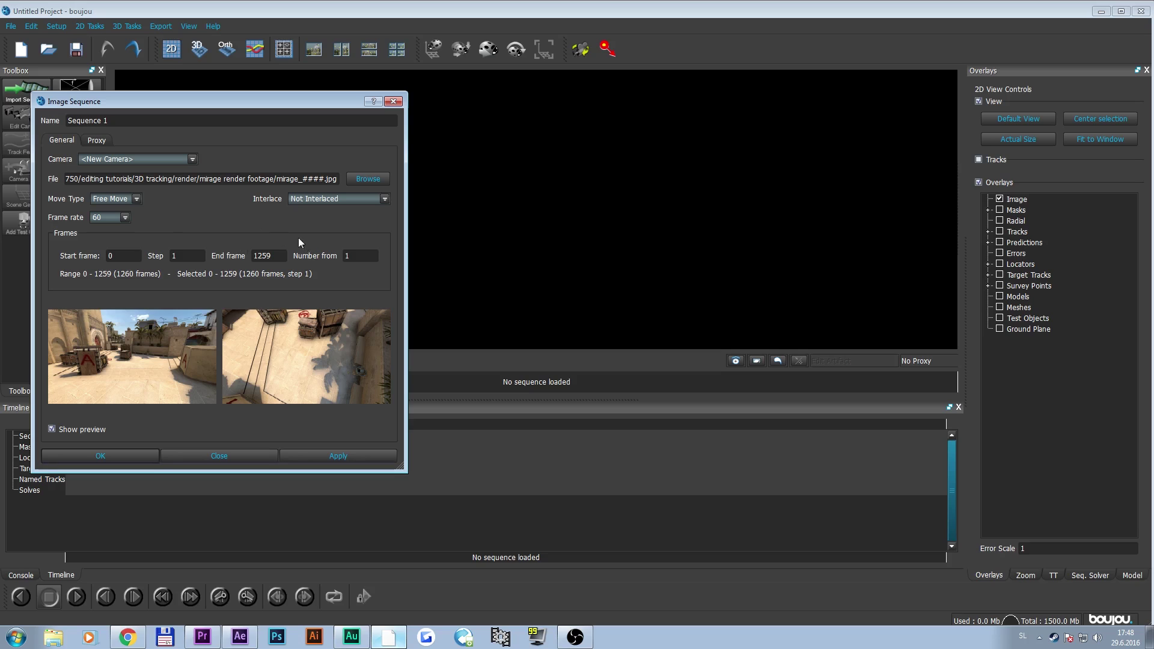
- Apply the image sequence import, close its settings and return the footage to frame 1
click(341, 456)
click(205, 457)
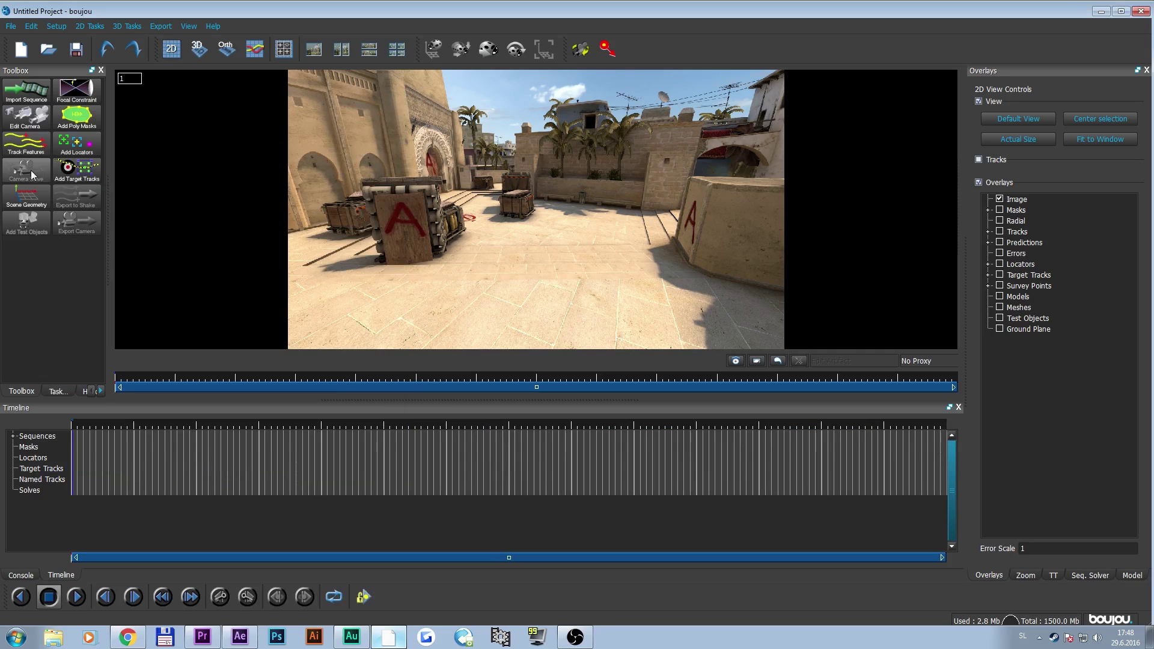
drag(124, 392, 98, 376)
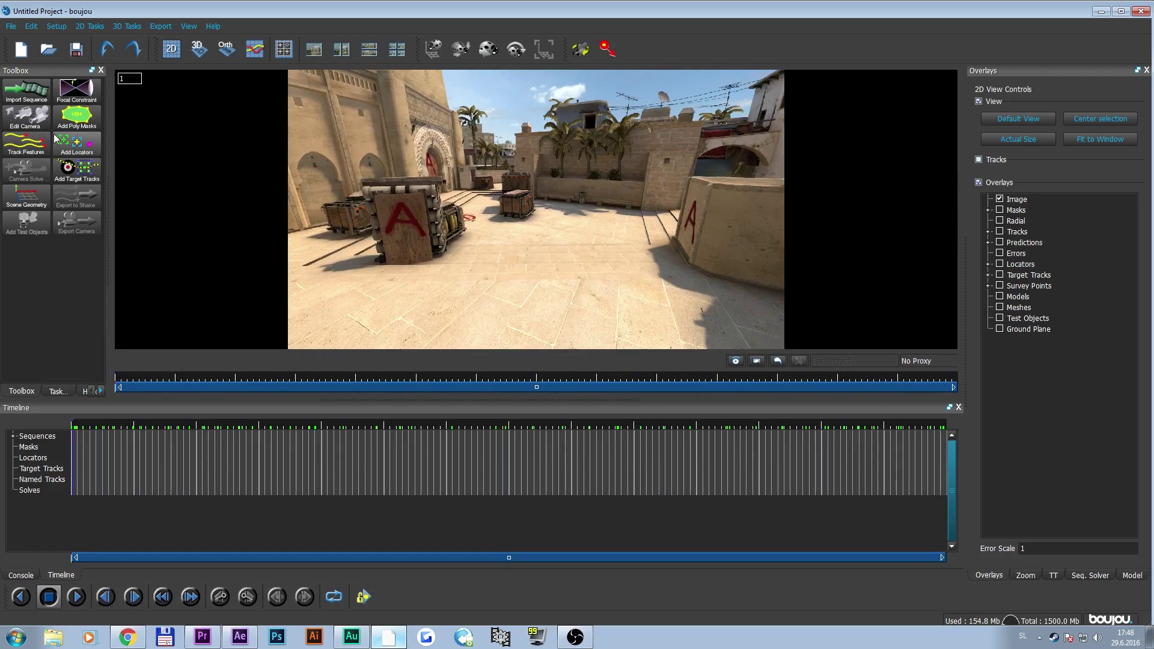
- Run feature tracking on all frames of Sequence 1 and scrub back to frame 1 to check the tracks
click(26, 144)
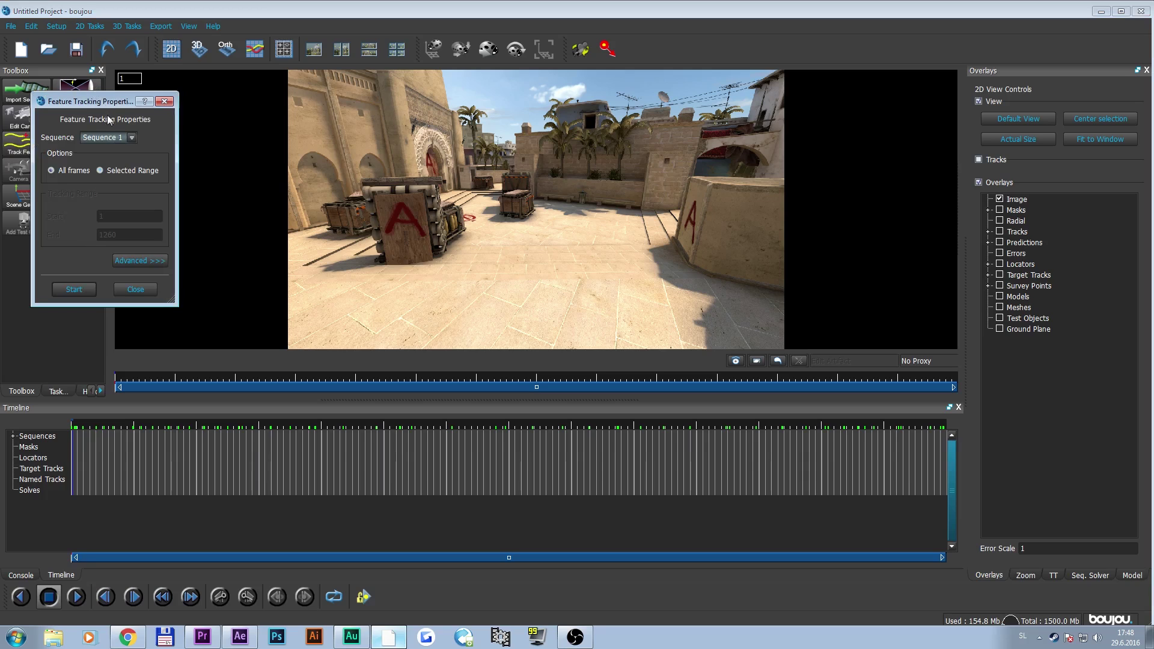
click(89, 290)
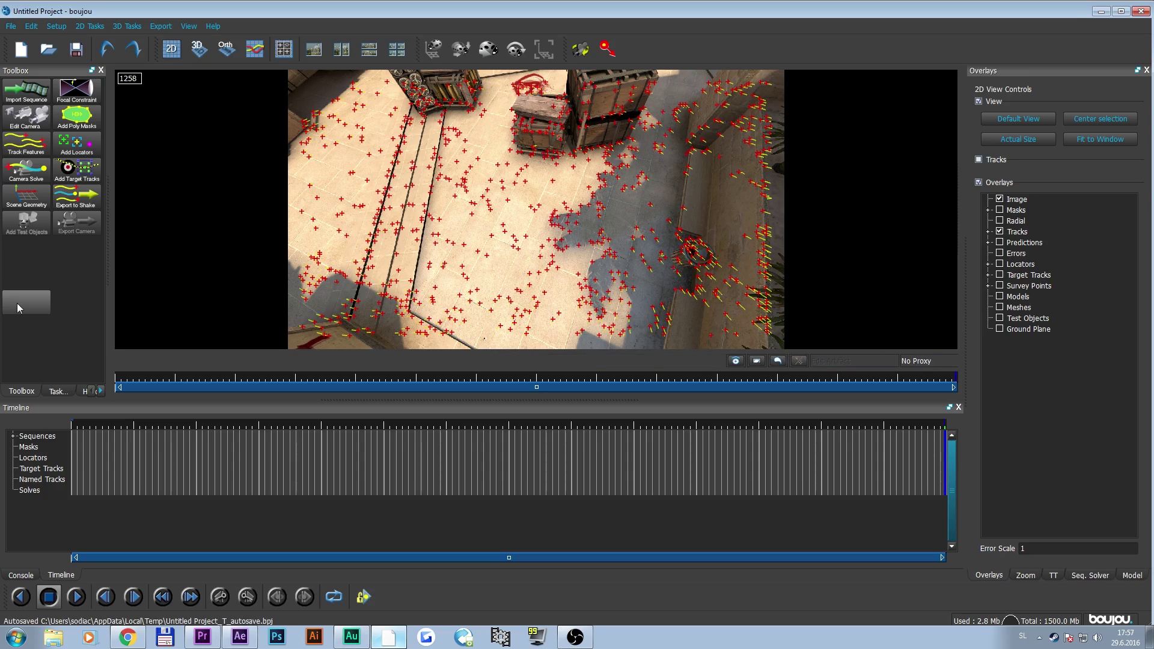
click(92, 436)
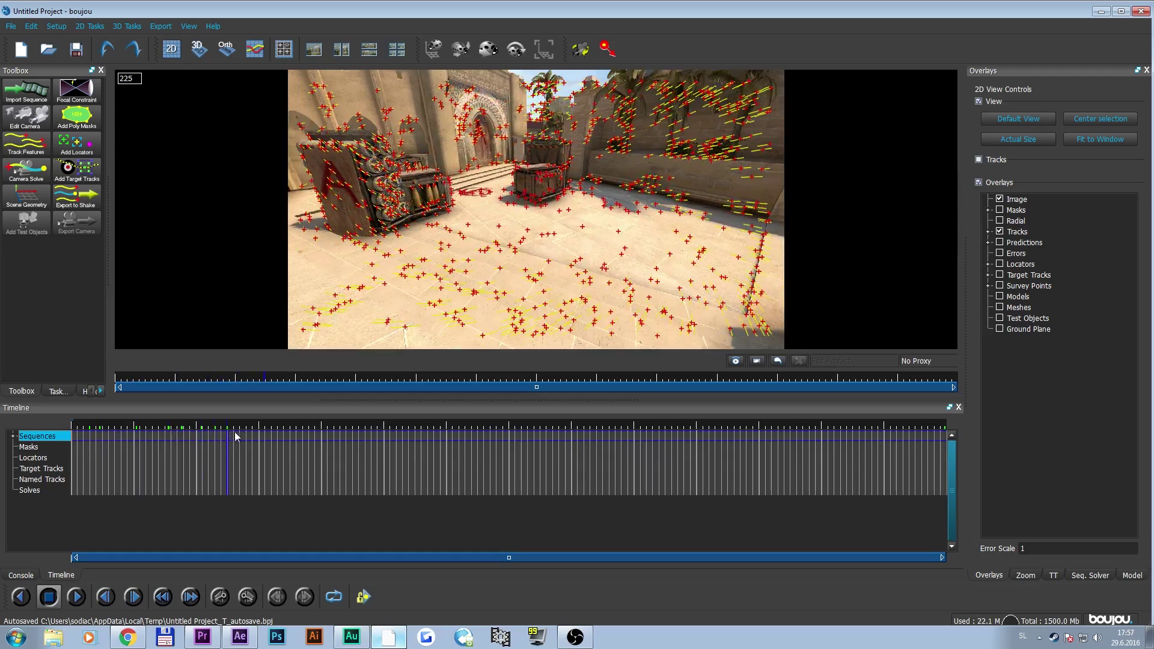
drag(235, 437, 3, 430)
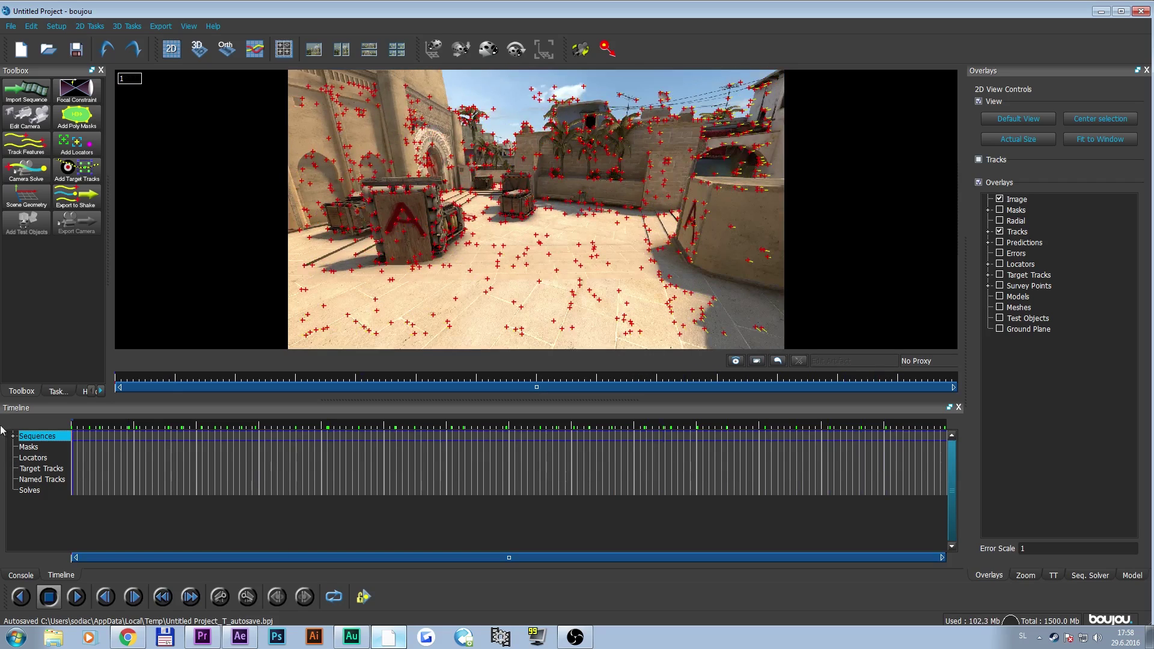
- Run the camera solve on all frames of Sequence 1 and scrub through the footage to check the predicted points
click(25, 176)
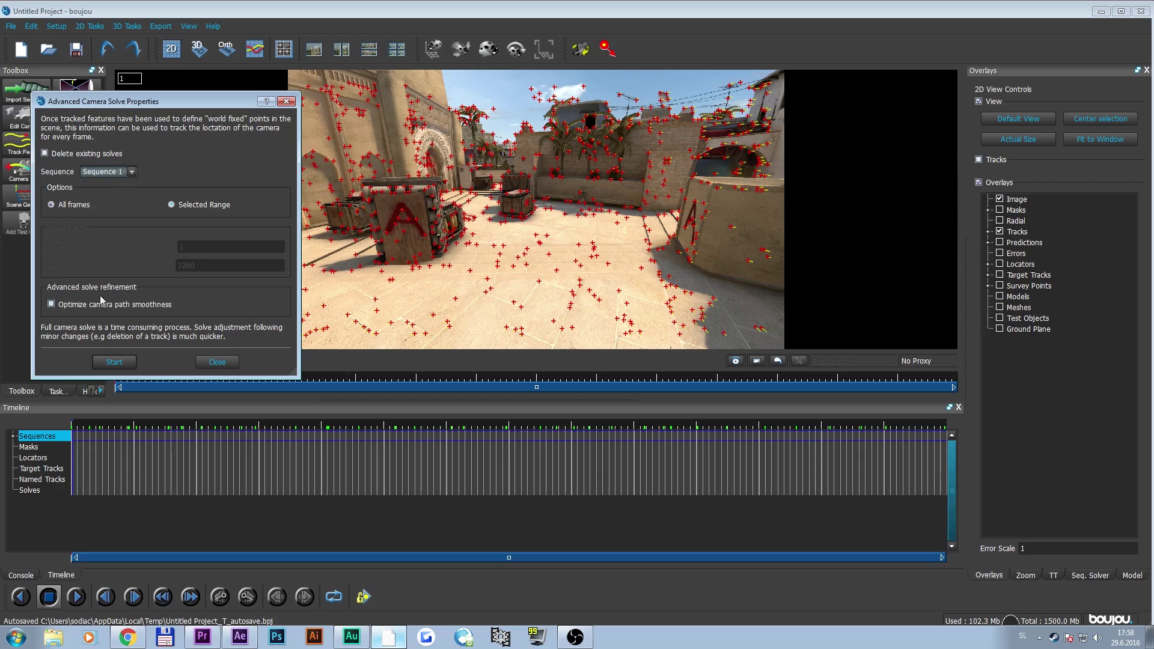
click(135, 364)
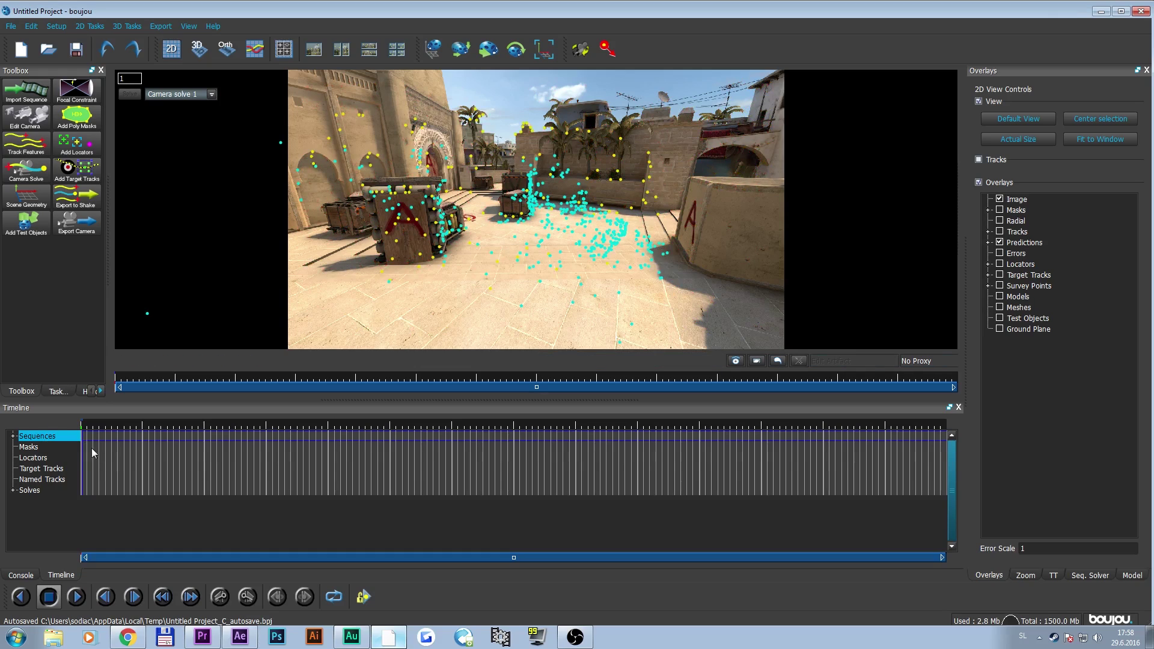
drag(92, 448, 388, 471)
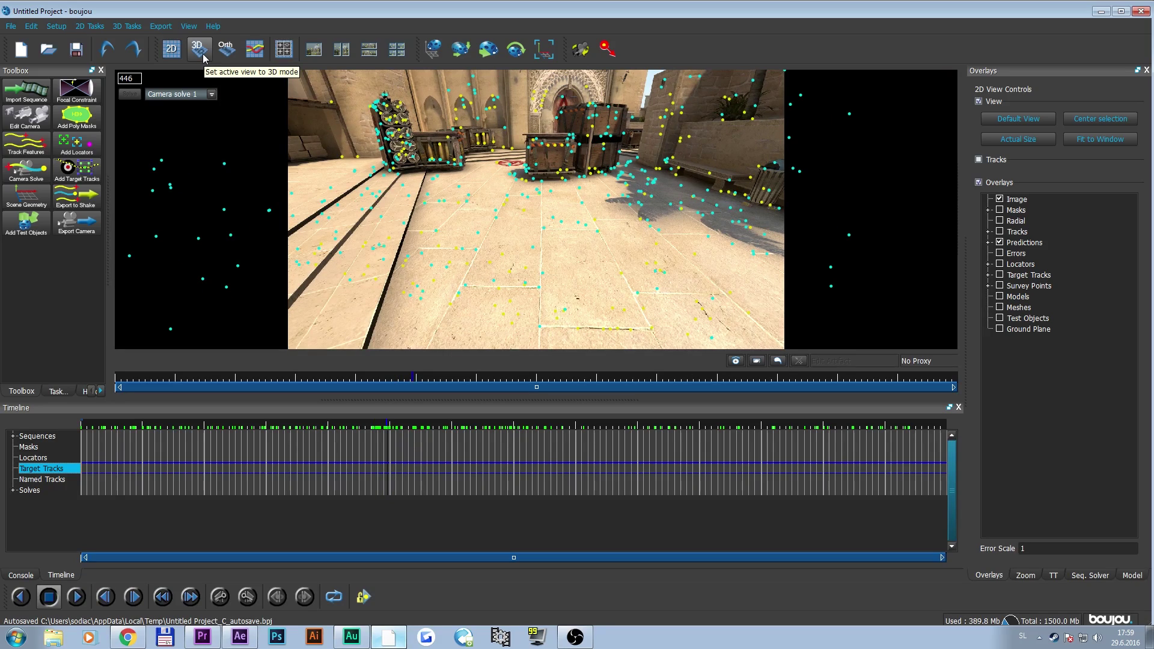
- Switch to the 3D view and examine the solved point cloud and camera path from several angles
click(200, 51)
drag(355, 192, 289, 232)
click(120, 447)
drag(540, 193, 525, 160)
drag(533, 209, 436, 233)
drag(504, 171, 483, 153)
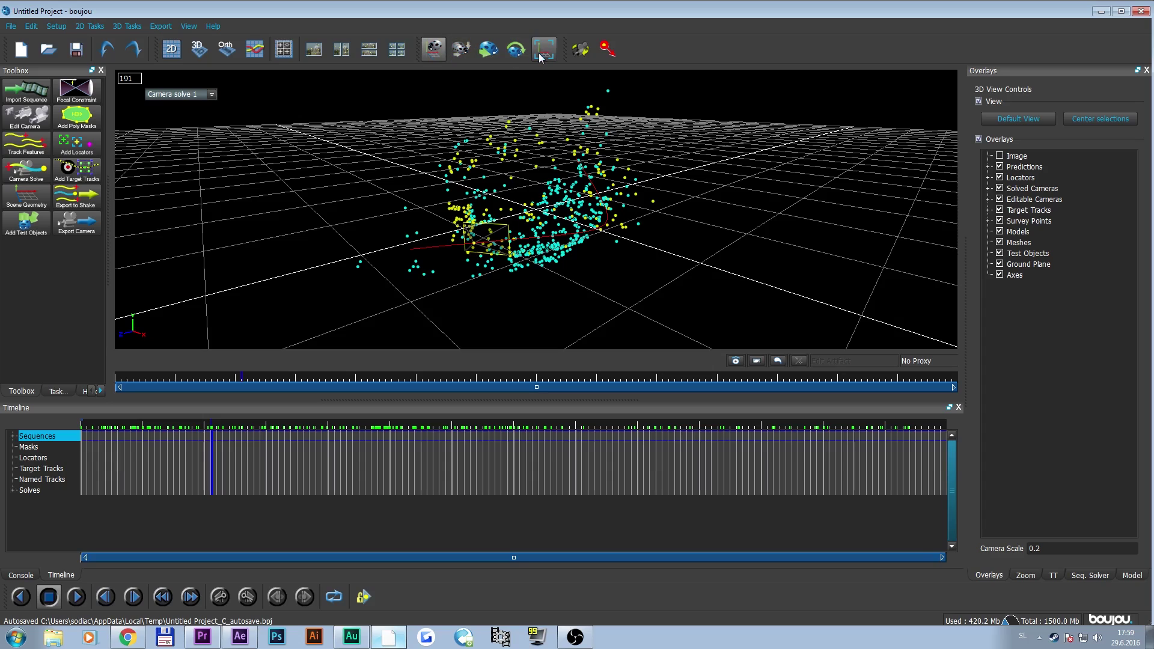
drag(532, 178, 522, 239)
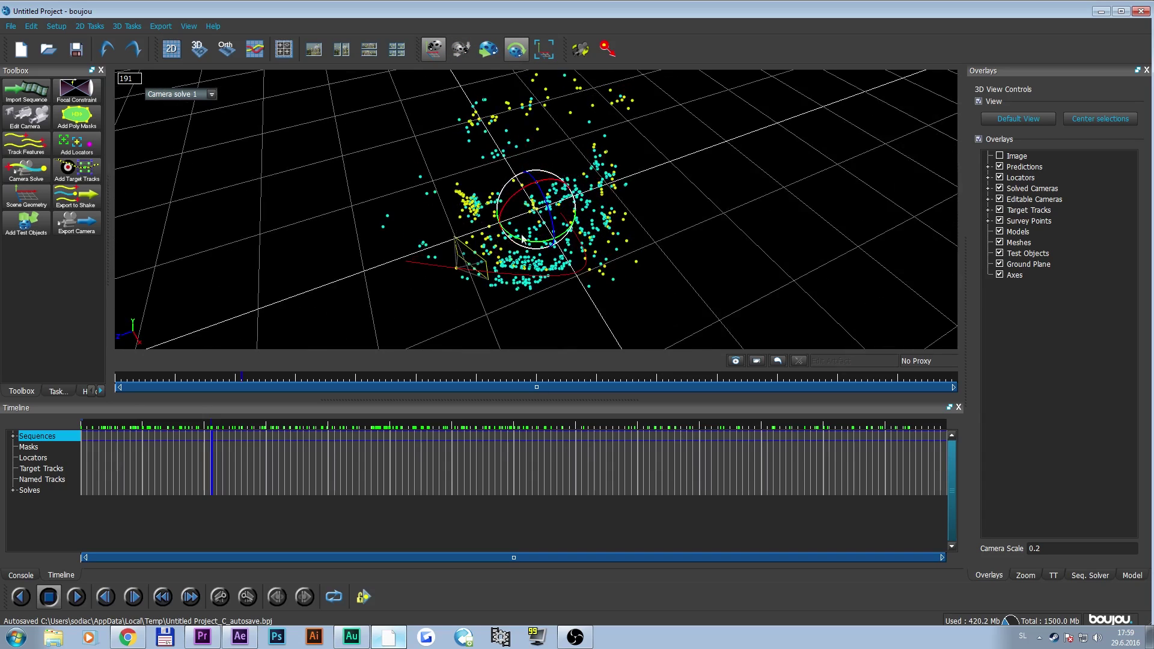
drag(558, 182, 402, 133)
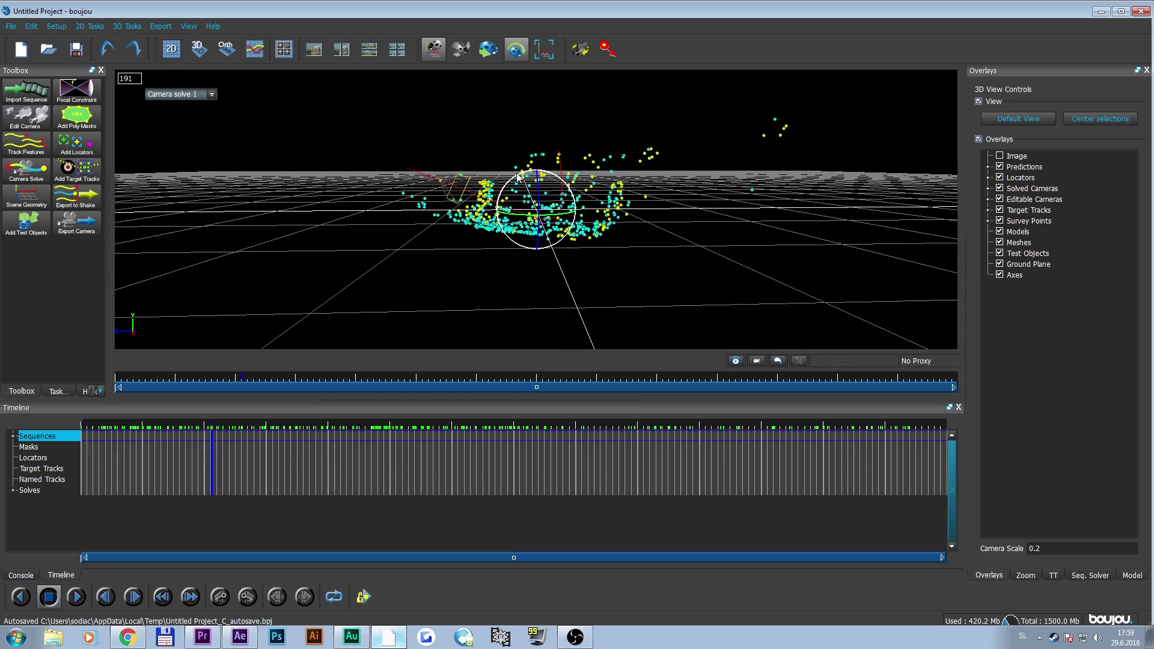
drag(518, 176, 429, 104)
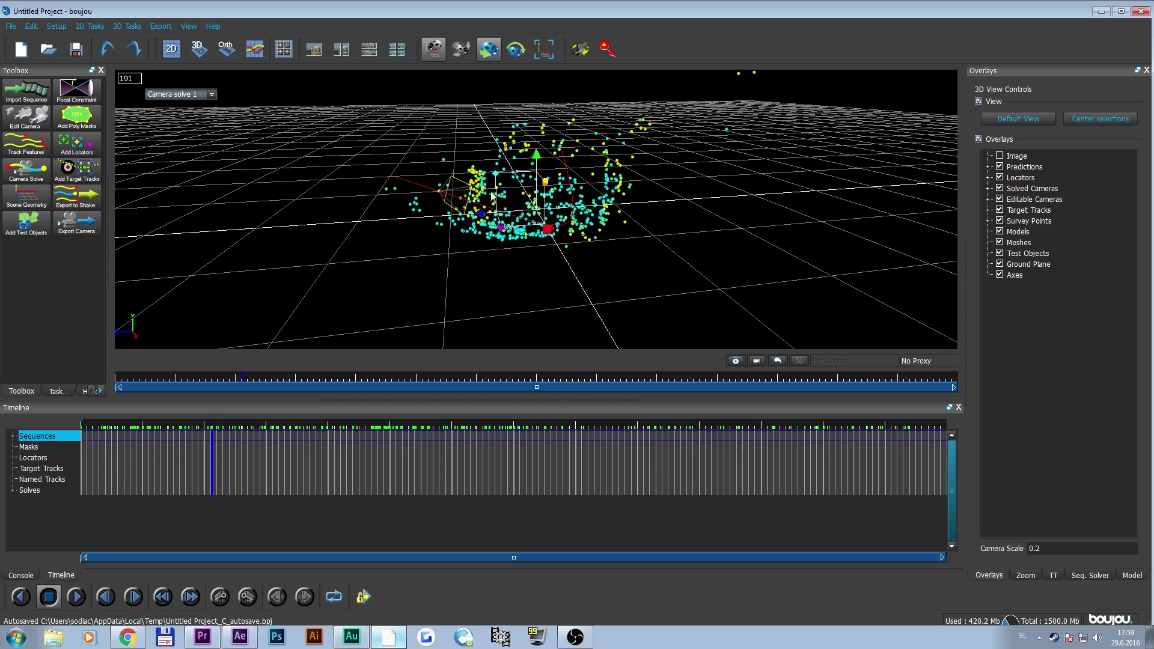
drag(492, 194, 493, 289)
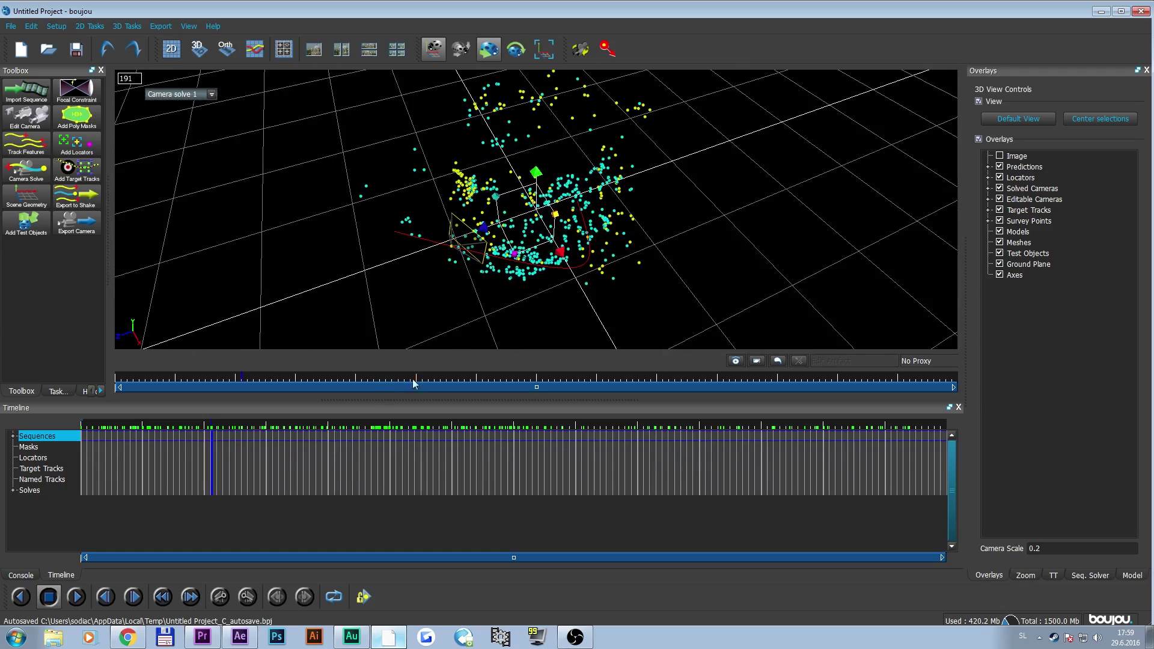
- Scrub through the frames in 3D to examine the solved camera's movement along its path, and return to the 2D view
drag(216, 445, 267, 449)
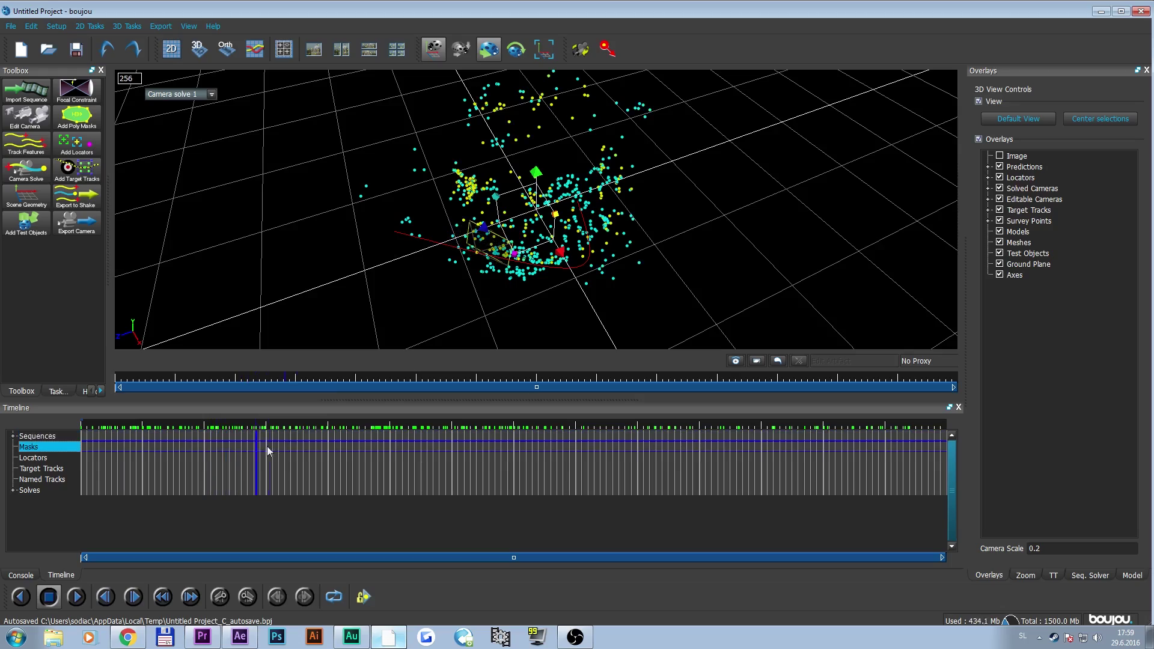
drag(338, 459, 398, 462)
drag(531, 260, 429, 364)
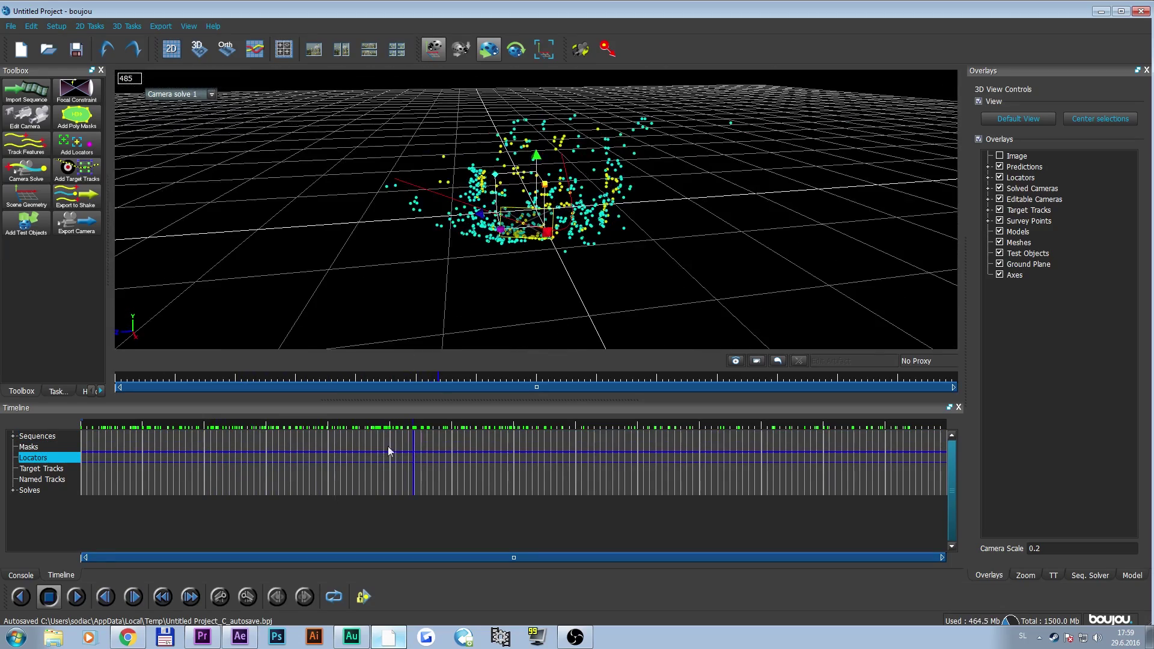
drag(388, 447, 457, 446)
drag(554, 448, 652, 432)
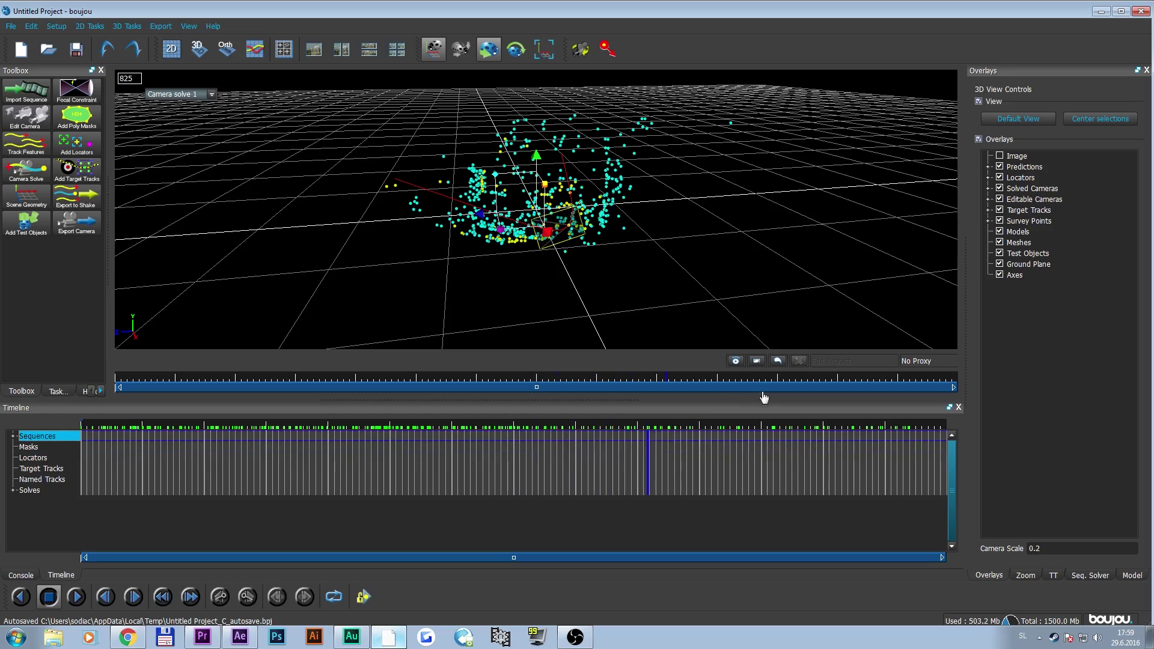
drag(736, 312, 666, 262)
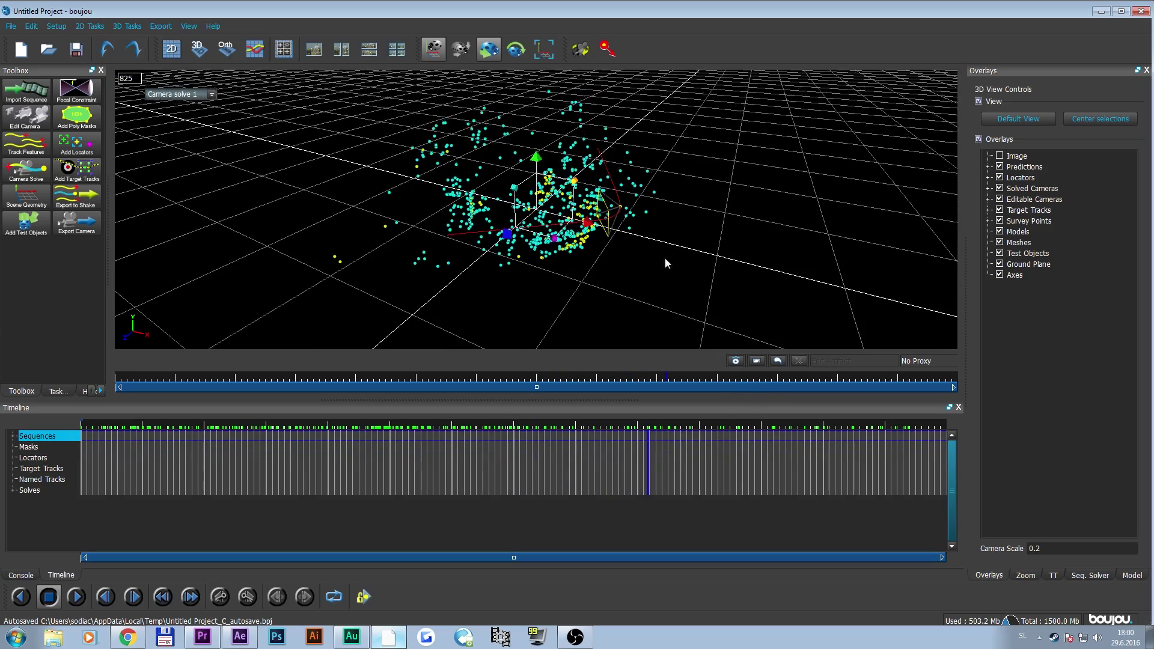
click(172, 49)
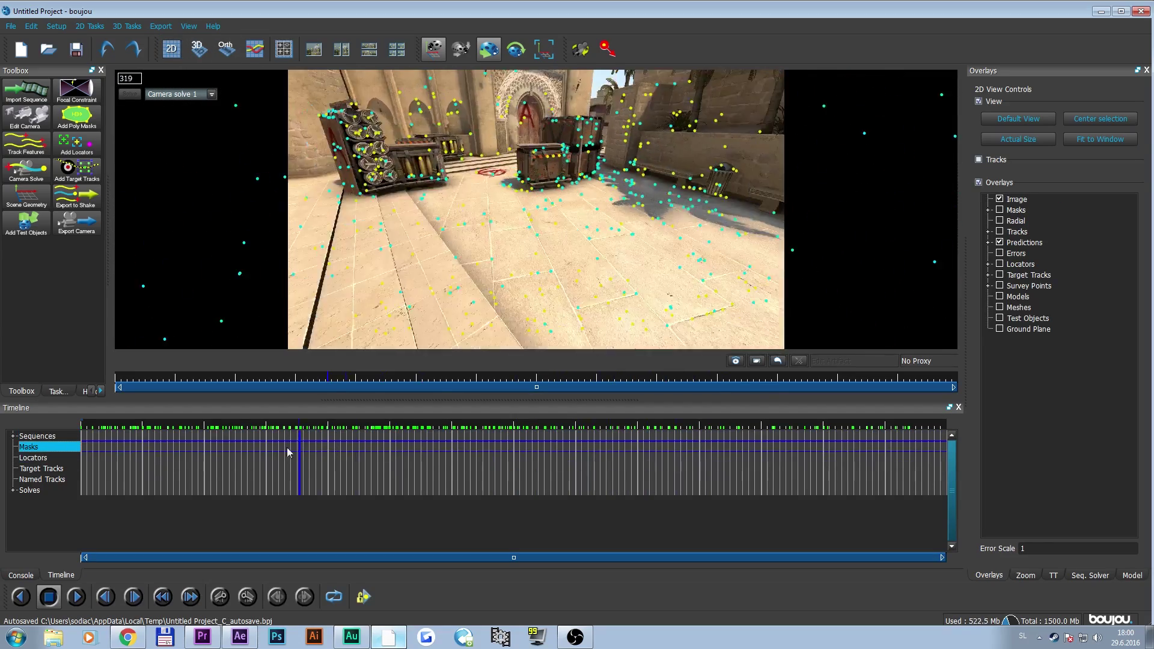